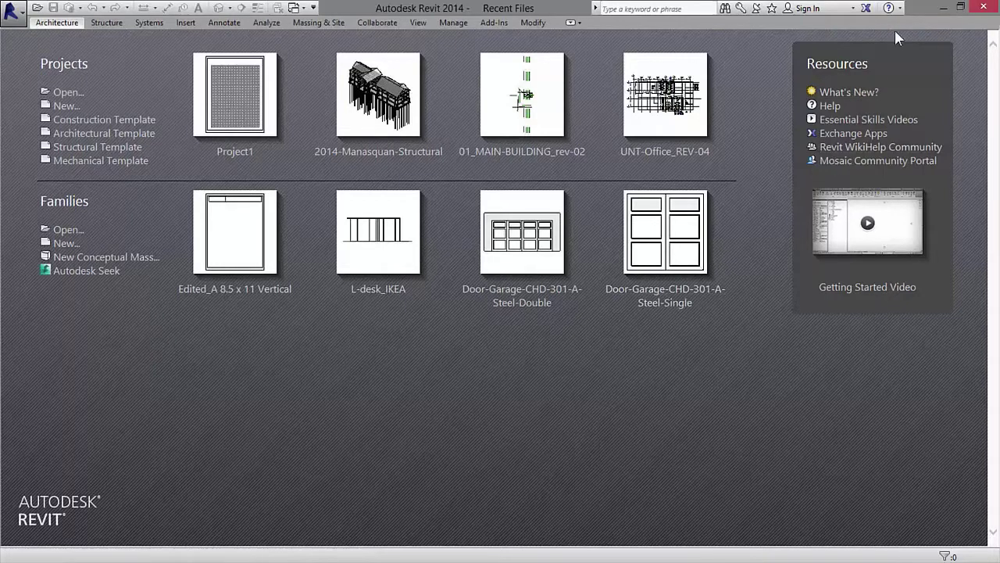
# Start a new project based on the Structural Template
pyautogui.click(901, 10)
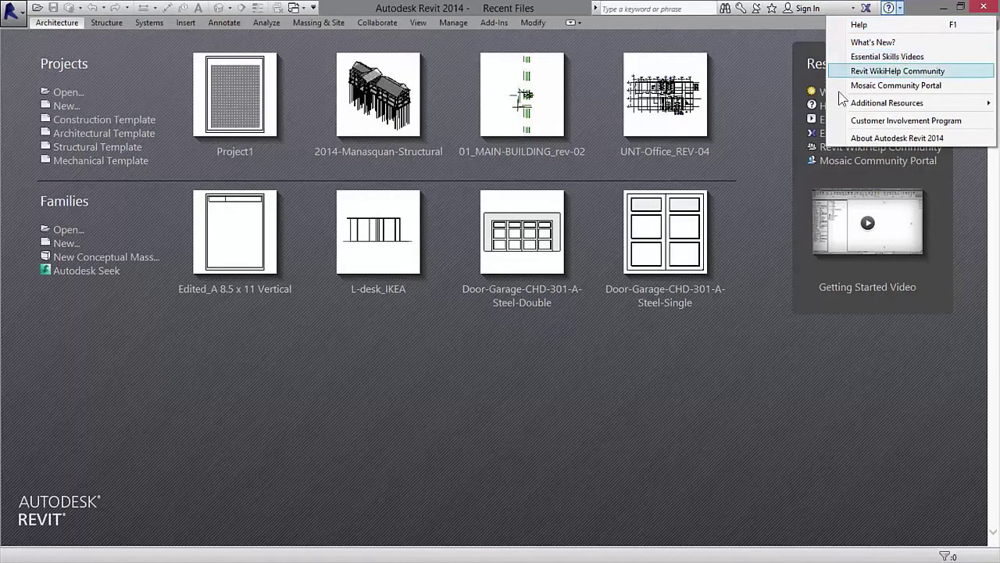
pyautogui.click(402, 407)
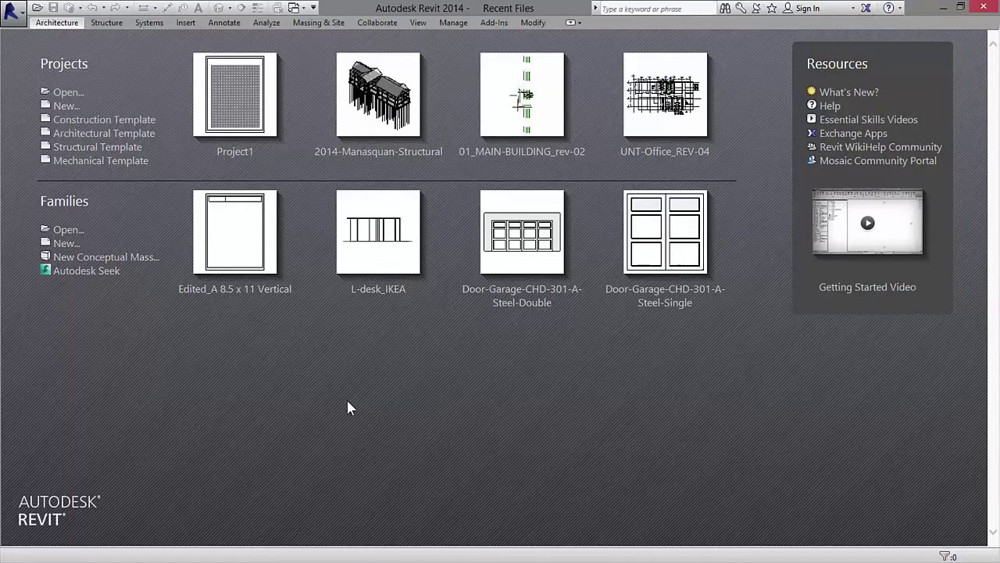
pyautogui.click(63, 106)
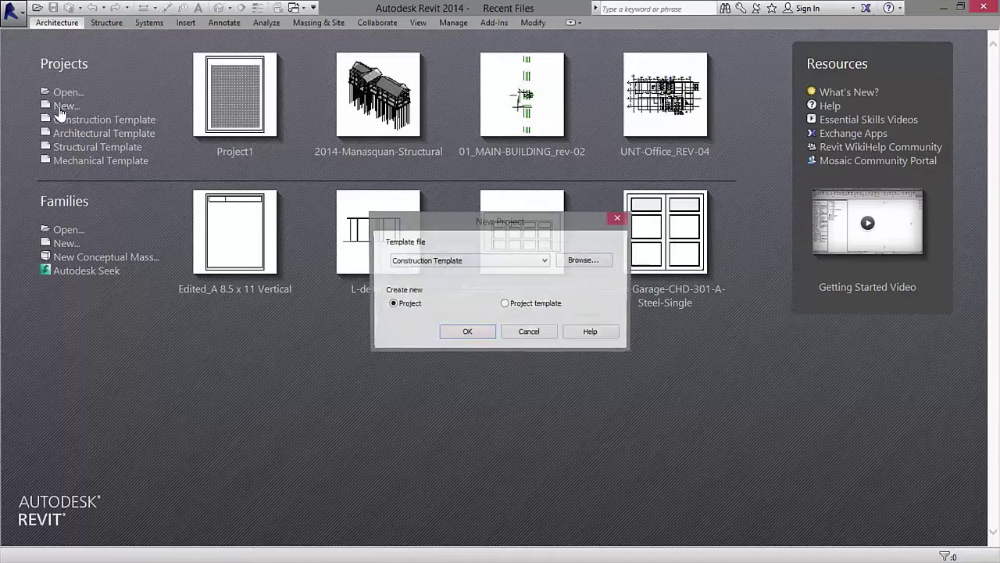
pyautogui.click(489, 262)
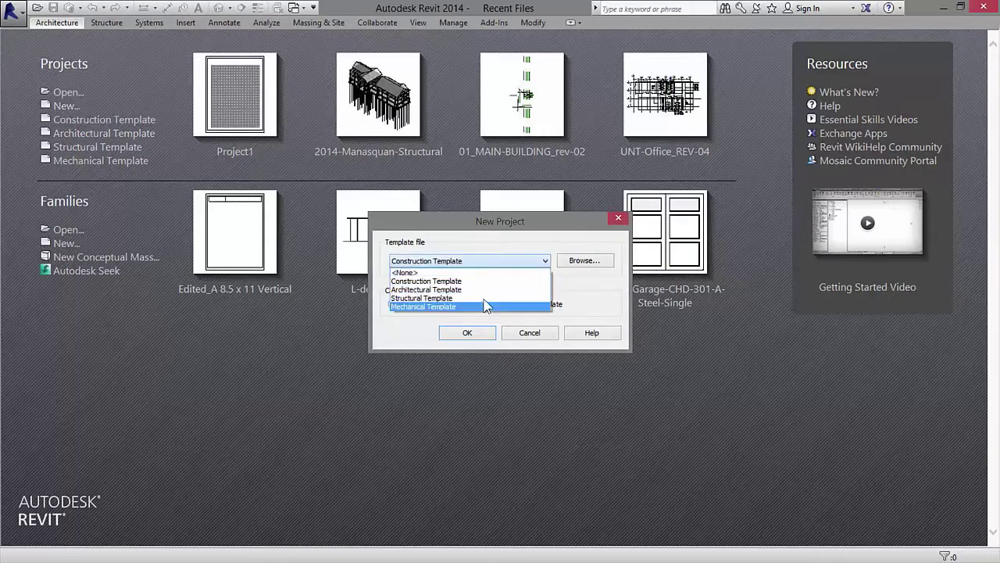
pyautogui.click(482, 298)
pyautogui.click(467, 332)
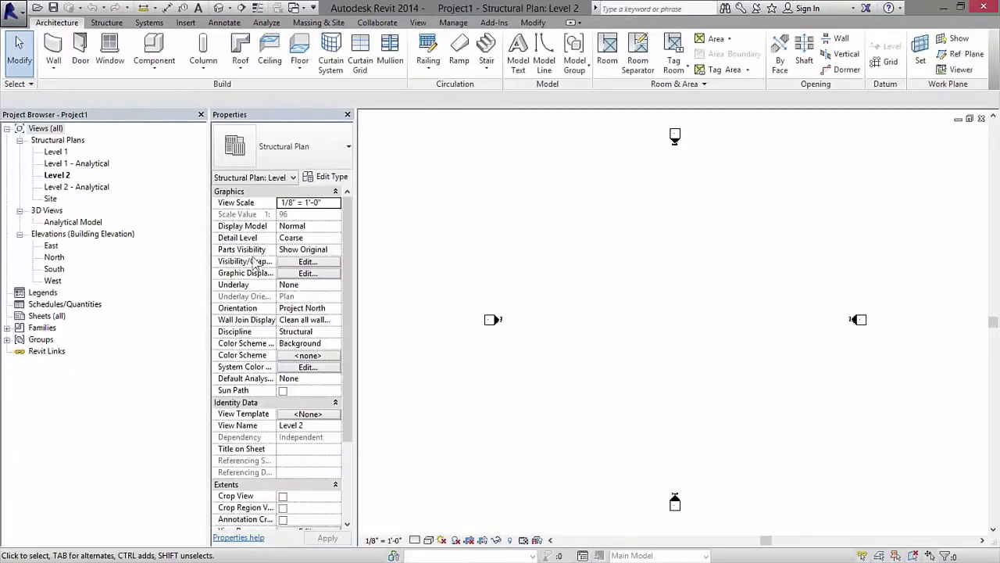
# Create drafting view Drafting 1 at a custom scale value of 1 (12" = 1'-0")
pyautogui.moveTo(208, 204); pyautogui.dragTo(159, 205)
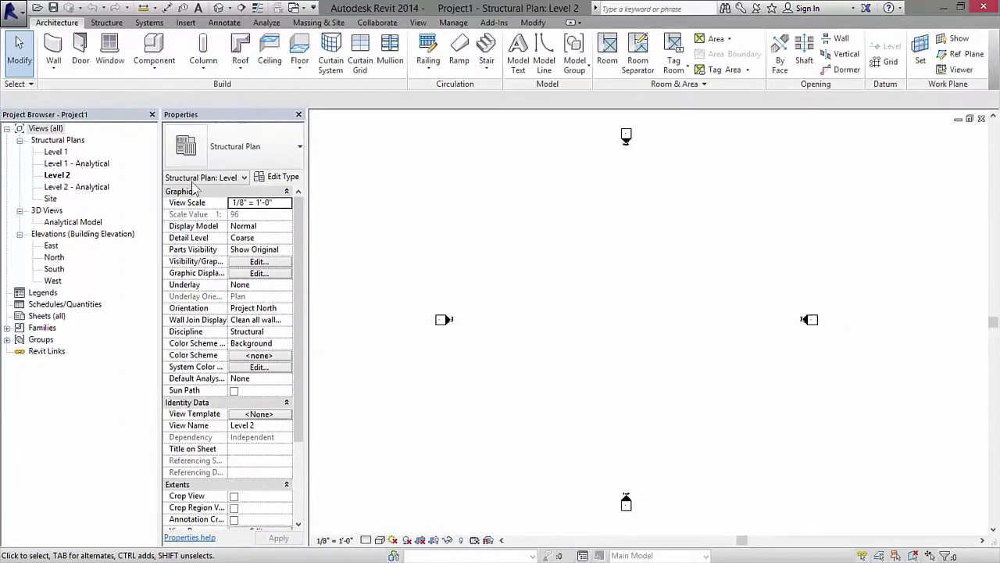
pyautogui.click(417, 23)
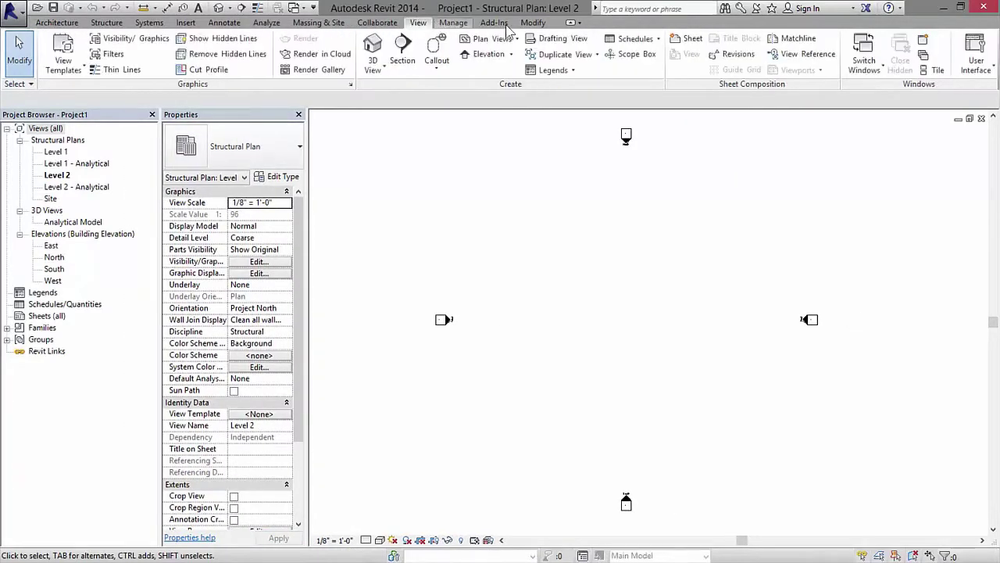
pyautogui.click(537, 40)
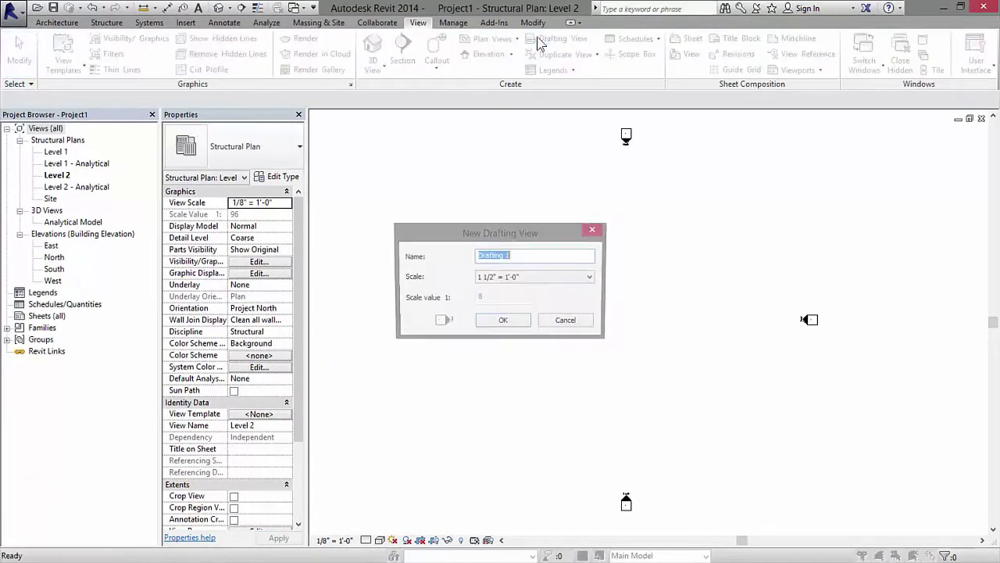
pyautogui.click(519, 277)
pyautogui.click(488, 289)
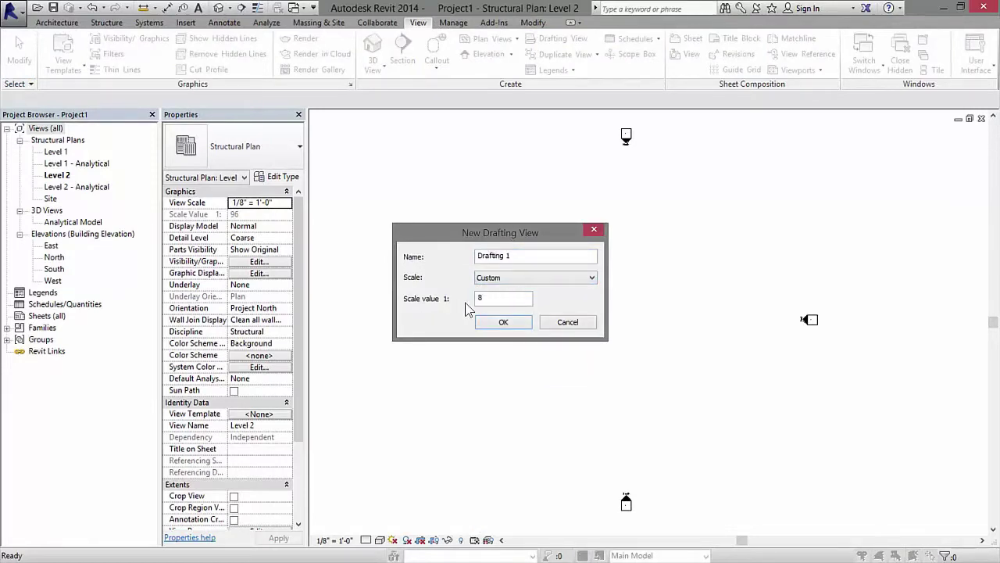
pyautogui.click(492, 297)
pyautogui.doubleClick(493, 298)
pyautogui.write('1')
pyautogui.click(504, 326)
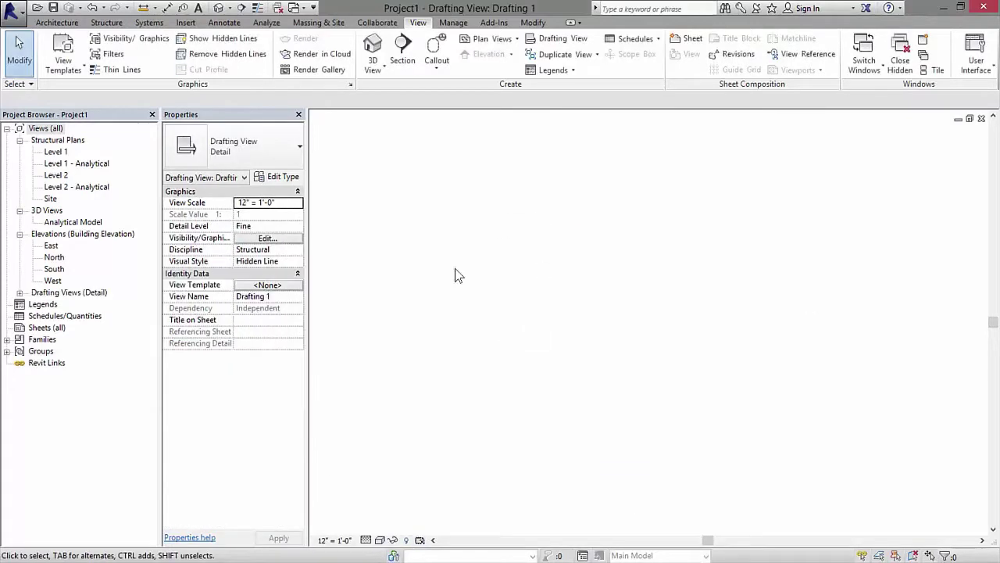
pyautogui.click(19, 292)
# Draw a horizontal detail line and set its length to 1"
pyautogui.click(513, 283)
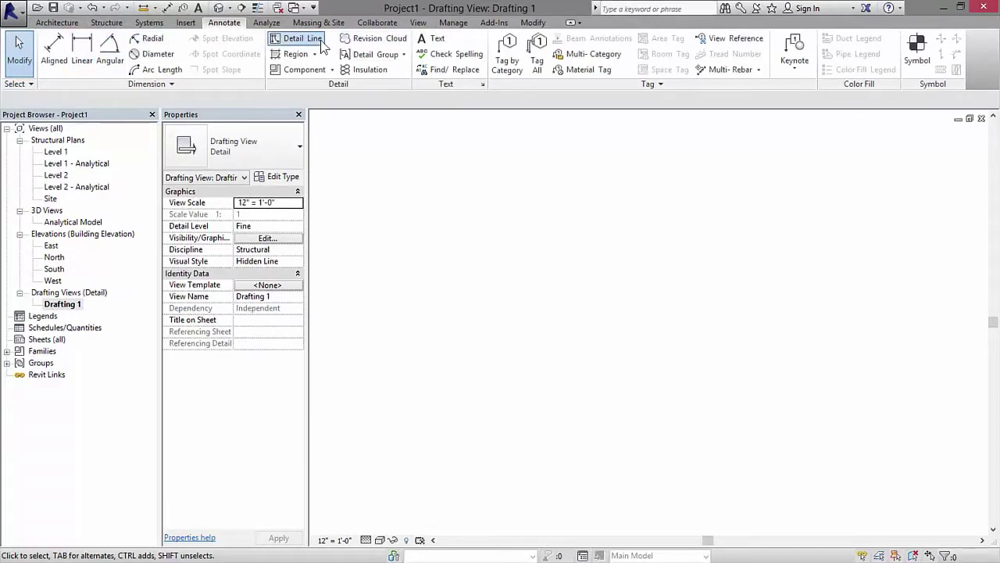
pyautogui.click(296, 37)
pyautogui.click(479, 329)
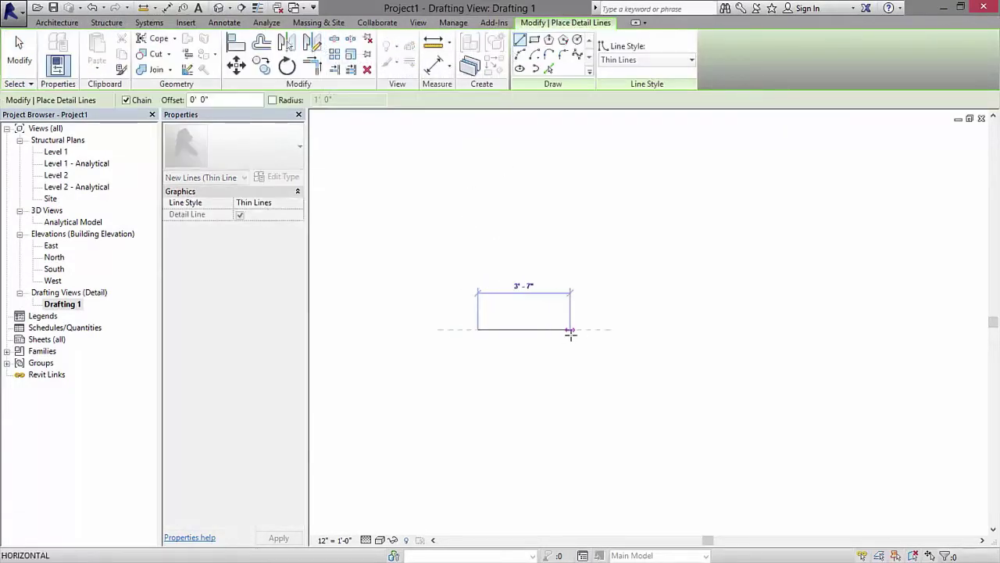
pyautogui.click(570, 329)
pyautogui.press('Escape')
pyautogui.press('Escape')
pyautogui.click(529, 330)
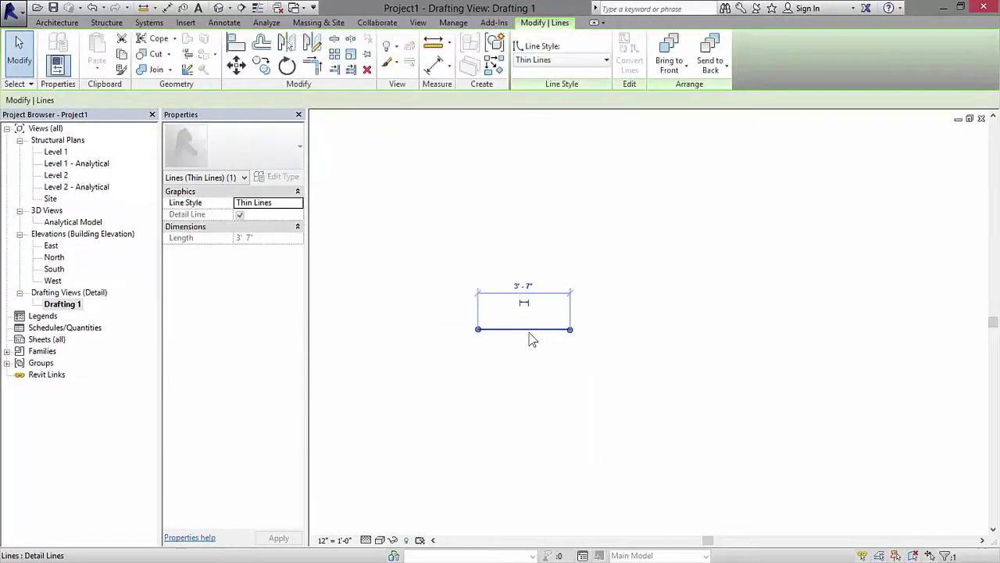
pyautogui.click(524, 283)
pyautogui.write('1')
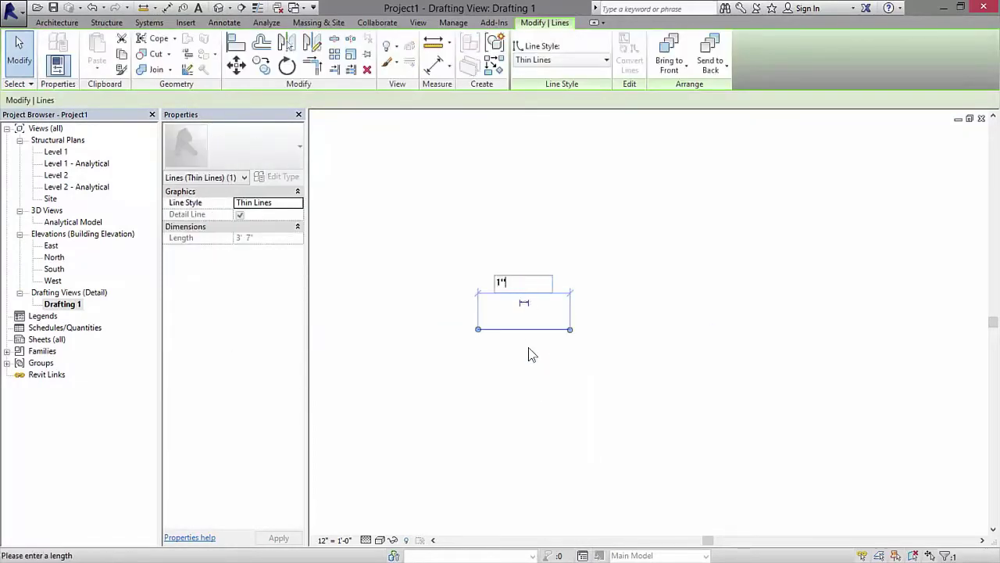
pyautogui.press('Return')
pyautogui.press('Escape')
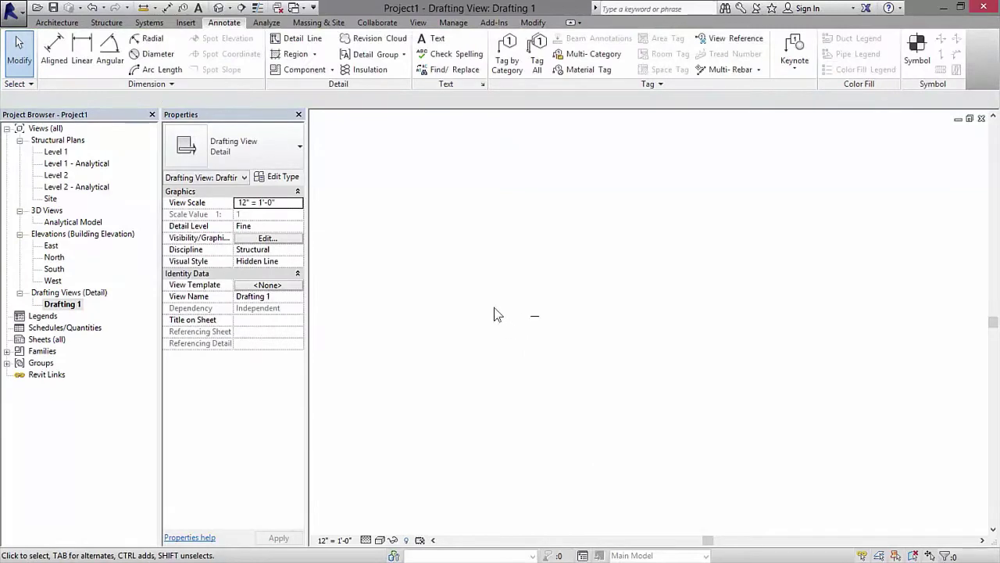
pyautogui.scroll(5, 547, 319)
# Draw a 1" vertical detail line up from the horizontal line's end, forming an L
pyautogui.click(297, 39)
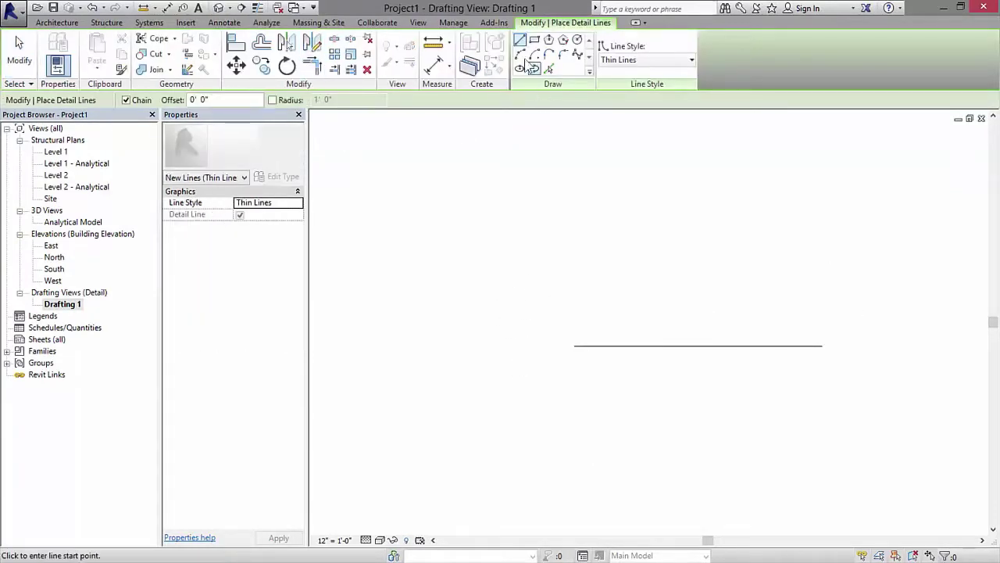
pyautogui.click(574, 346)
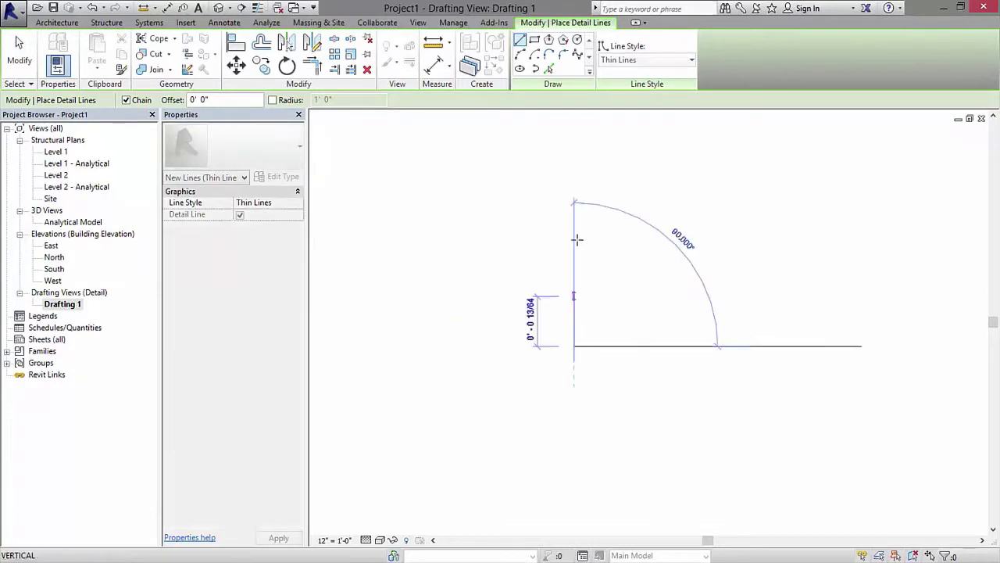
pyautogui.click(574, 236)
pyautogui.press('Escape')
pyautogui.press('Escape')
pyautogui.click(575, 269)
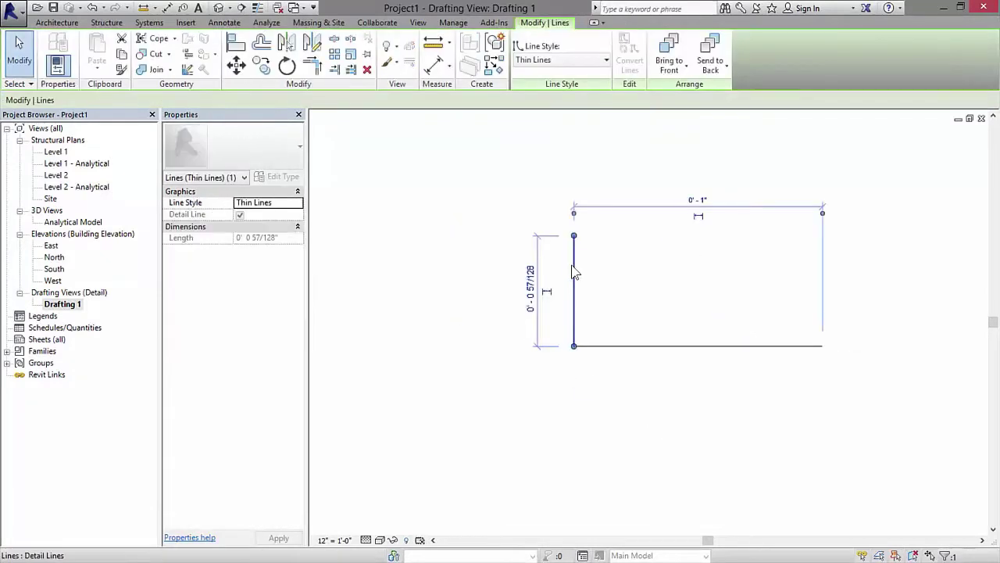
pyautogui.click(531, 289)
pyautogui.write('0 1')
pyautogui.press('Return')
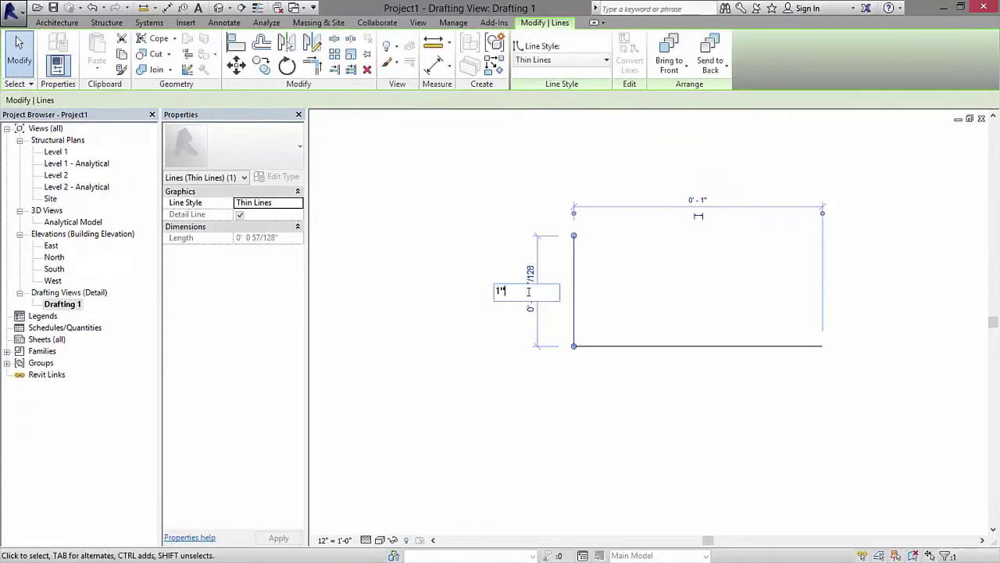
pyautogui.press('Escape')
pyautogui.scroll(-3, 446, 305)
pyautogui.scroll(2, 659, 285)
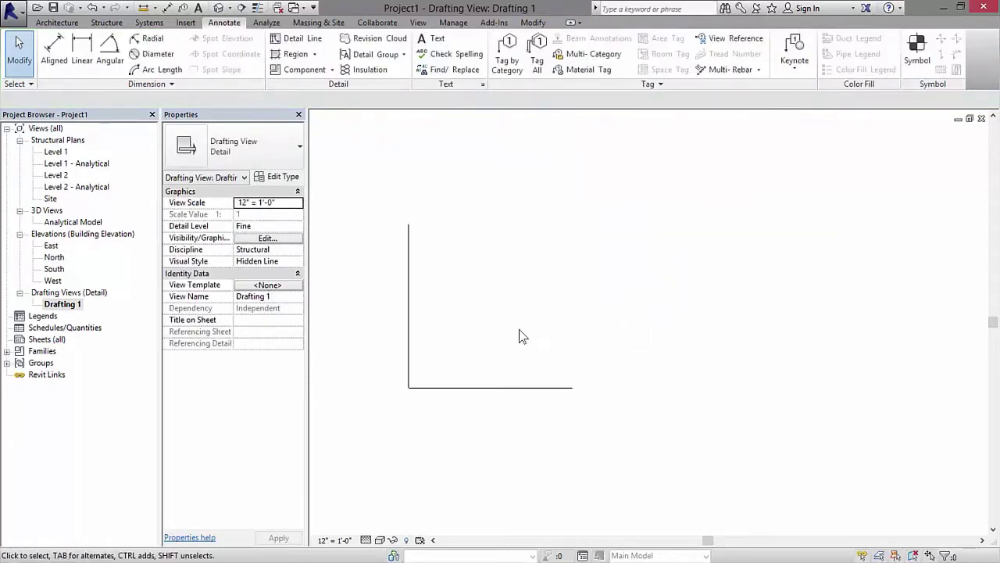
pyautogui.click(453, 23)
# Add two new line styles under Lines: _Gridline_Major and _Gridline-minor
pyautogui.click(504, 58)
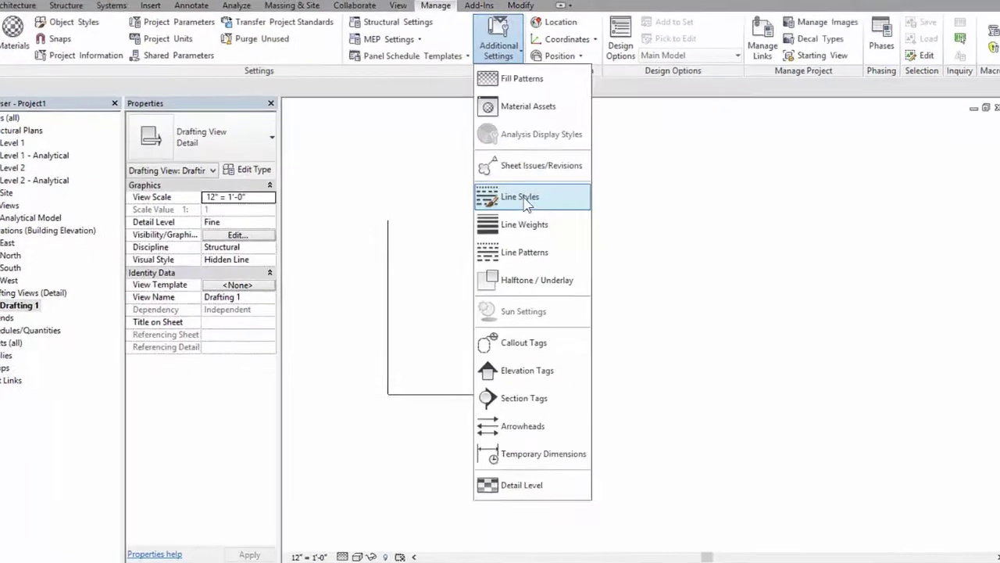
pyautogui.click(532, 202)
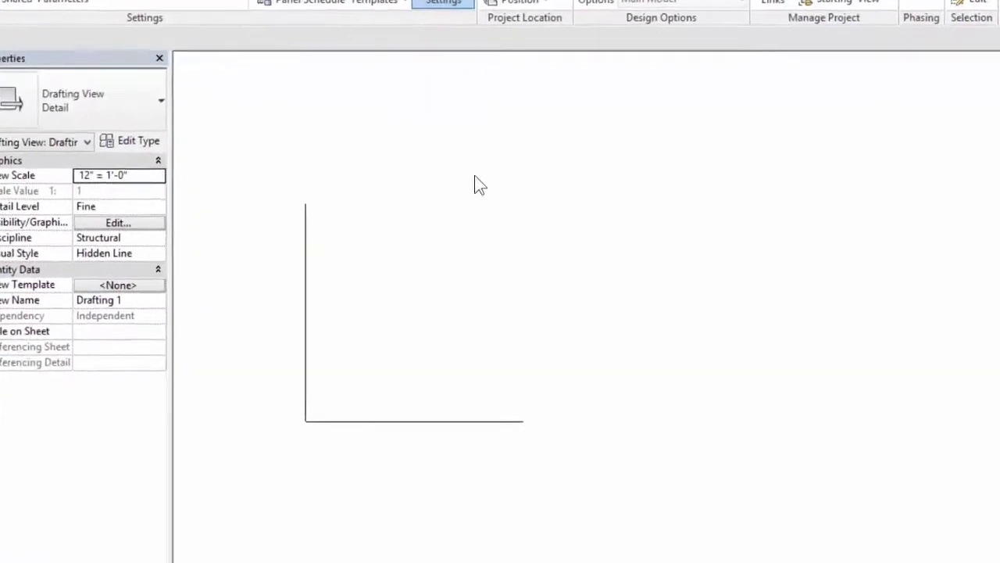
pyautogui.click(43, 151)
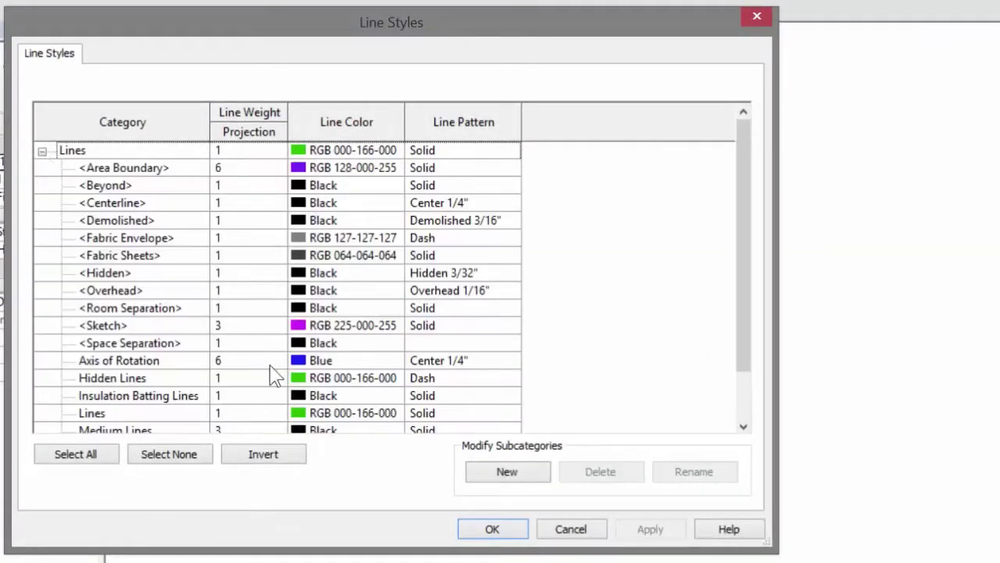
pyautogui.click(490, 472)
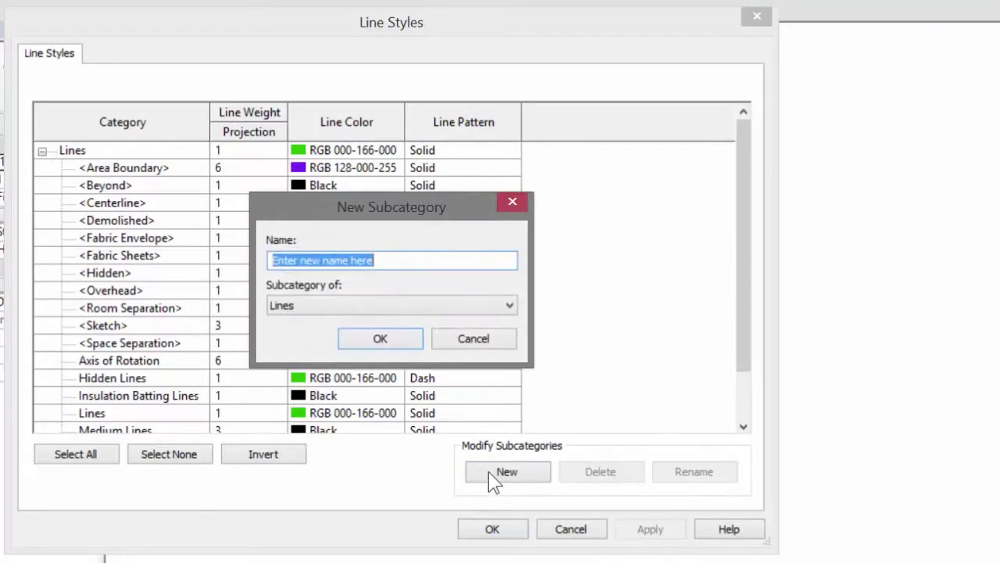
pyautogui.write('_Grid')
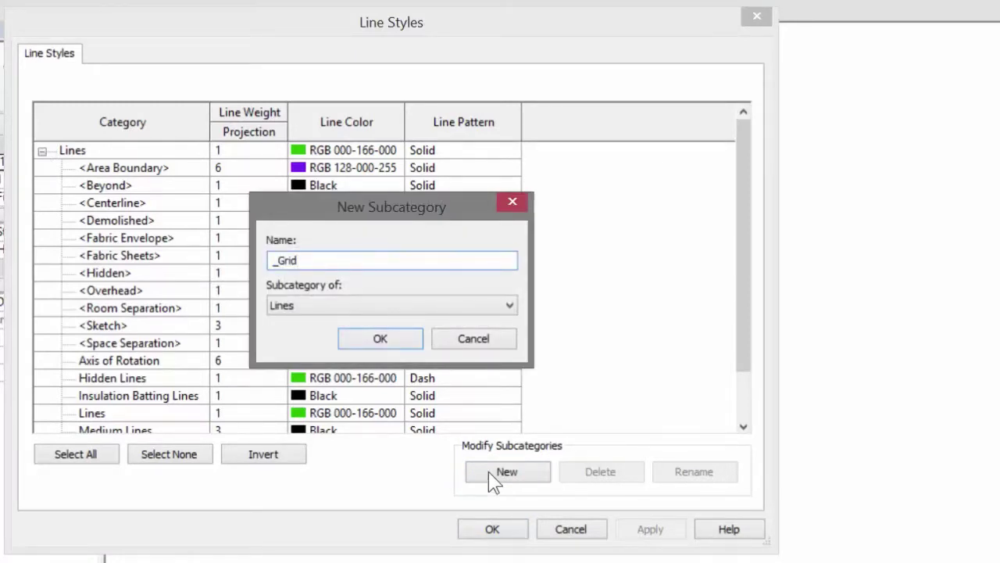
pyautogui.write('line_Major')
pyautogui.press('Return')
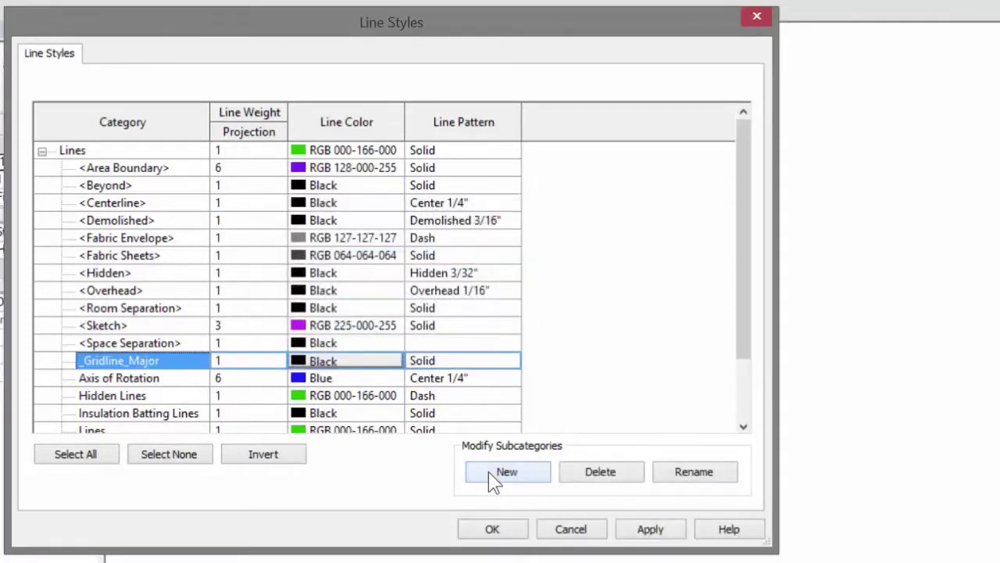
pyautogui.click(507, 472)
pyautogui.write('_')
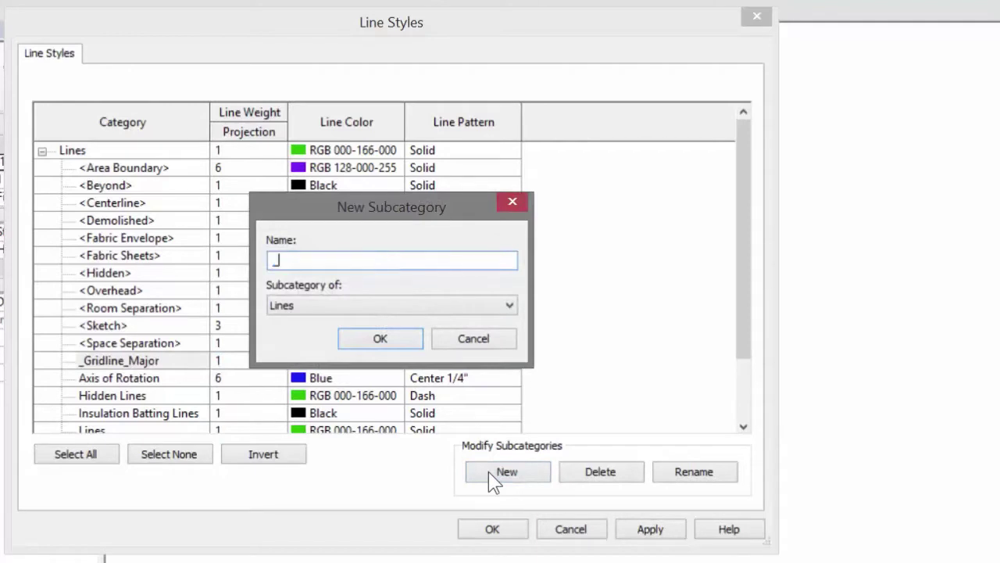
pyautogui.write('Gridline-minor')
pyautogui.press('Return')
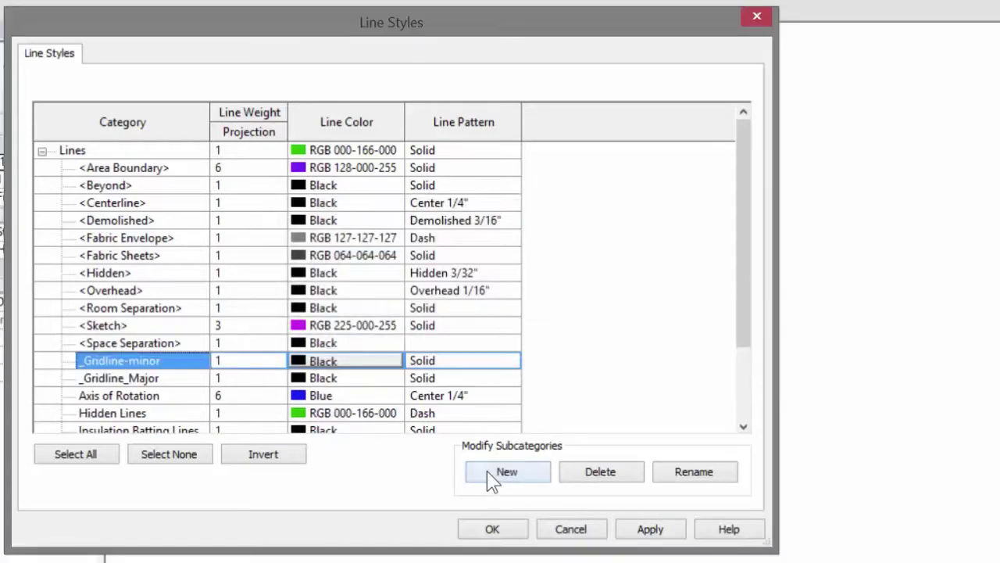
# Color both gridline styles grey RGB 128-128-128 and give _Gridline_Major line weight 2
pyautogui.click(321, 343)
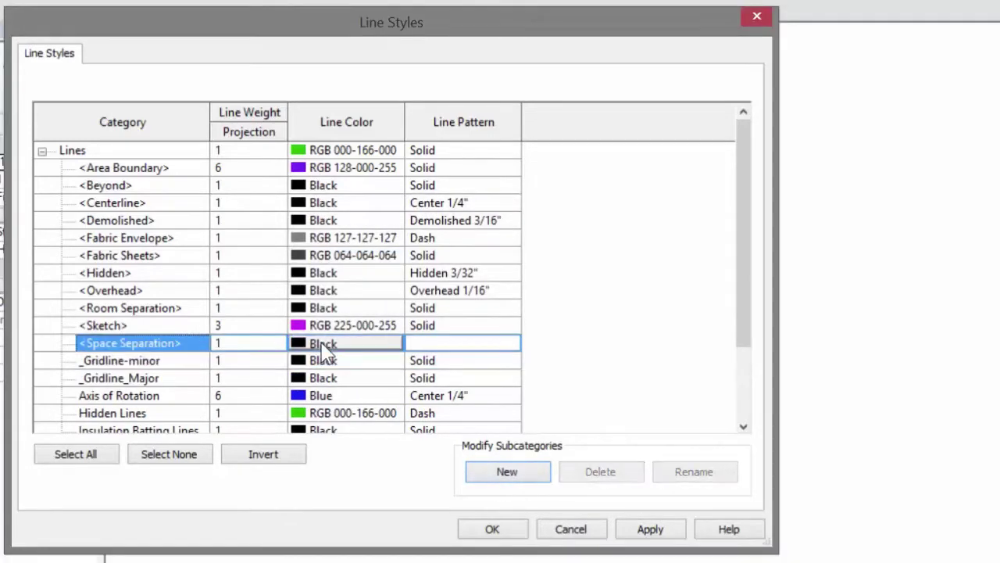
pyautogui.click(266, 365)
pyautogui.click(334, 361)
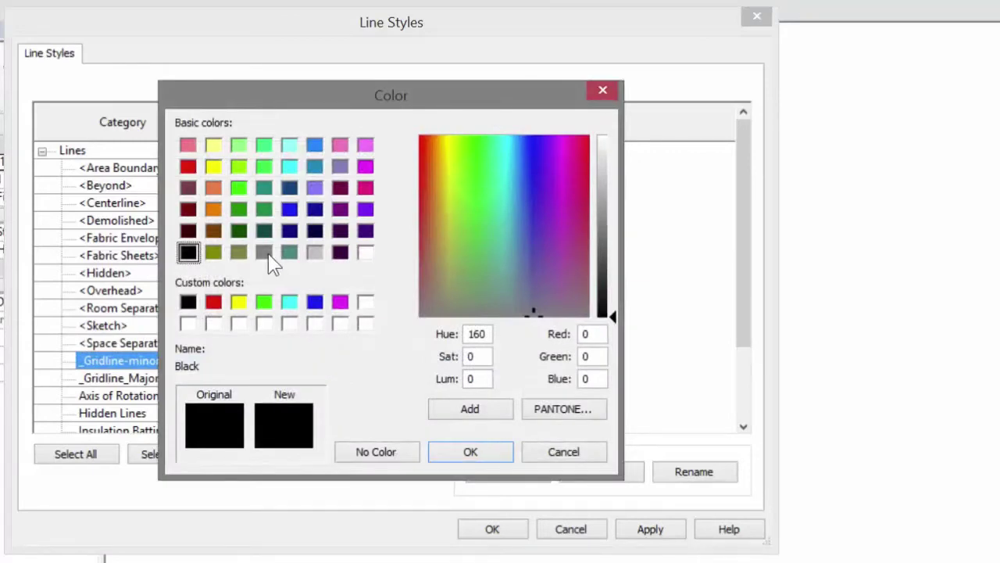
pyautogui.click(264, 252)
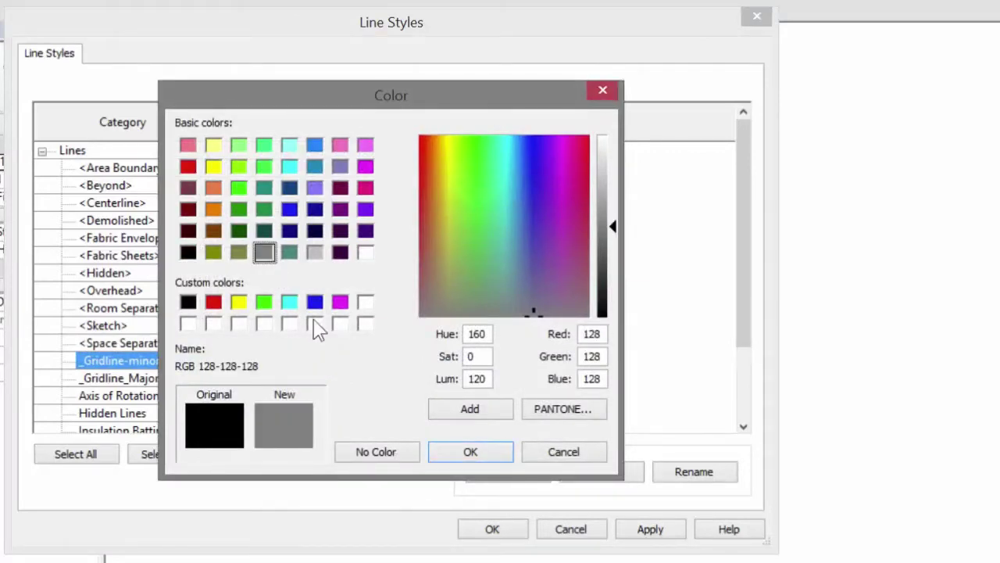
pyautogui.click(460, 453)
pyautogui.click(305, 379)
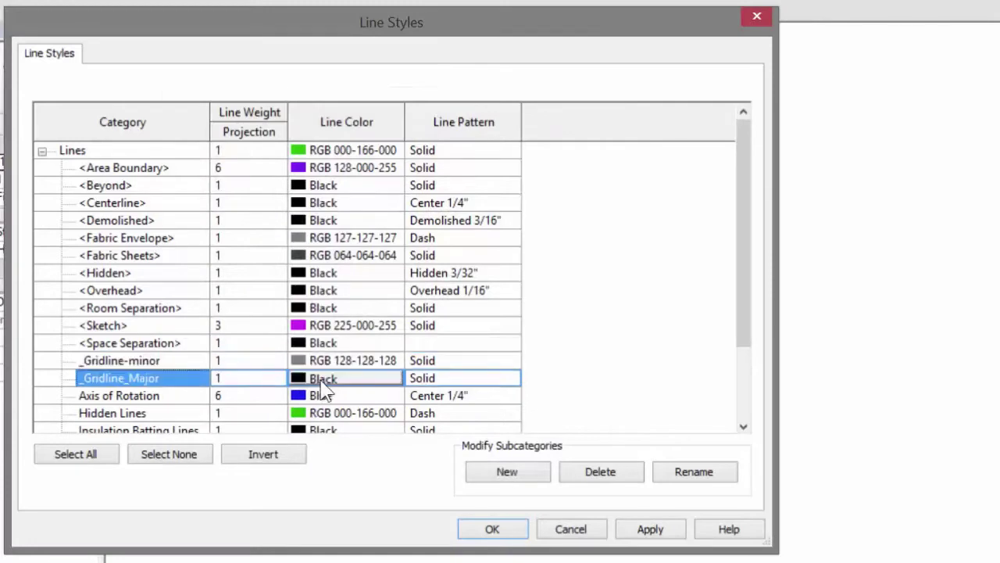
pyautogui.click(306, 378)
pyautogui.click(264, 253)
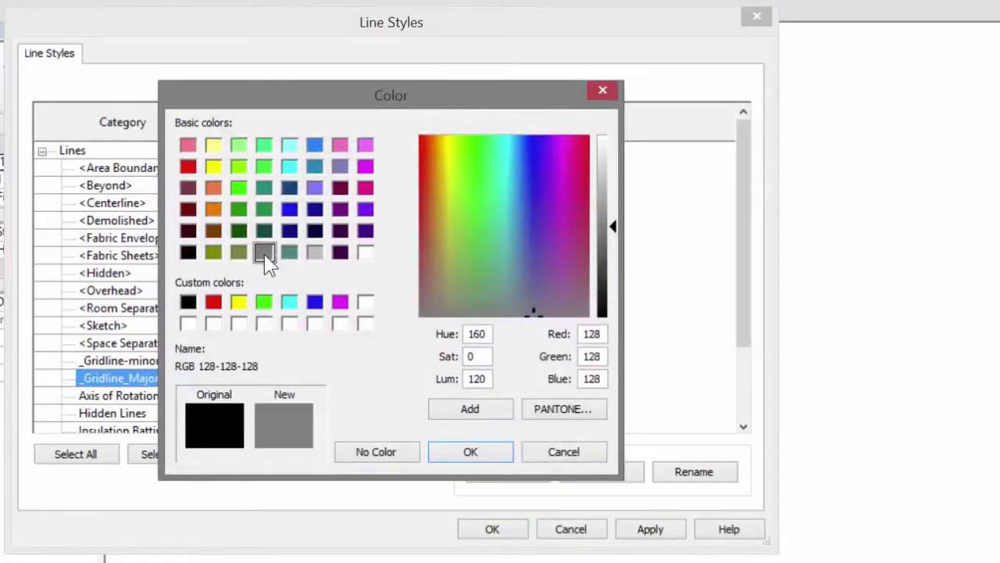
pyautogui.click(472, 453)
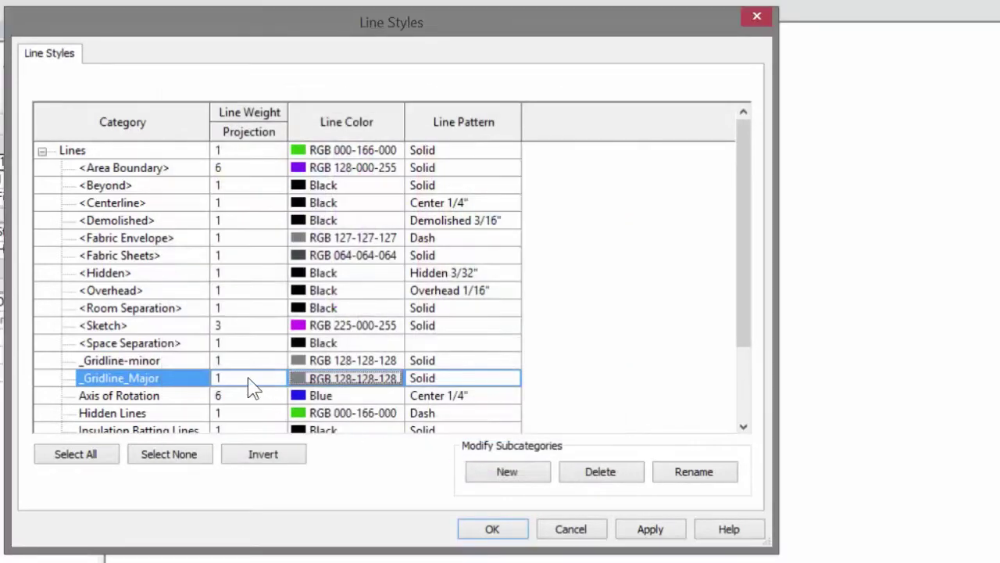
pyautogui.click(252, 378)
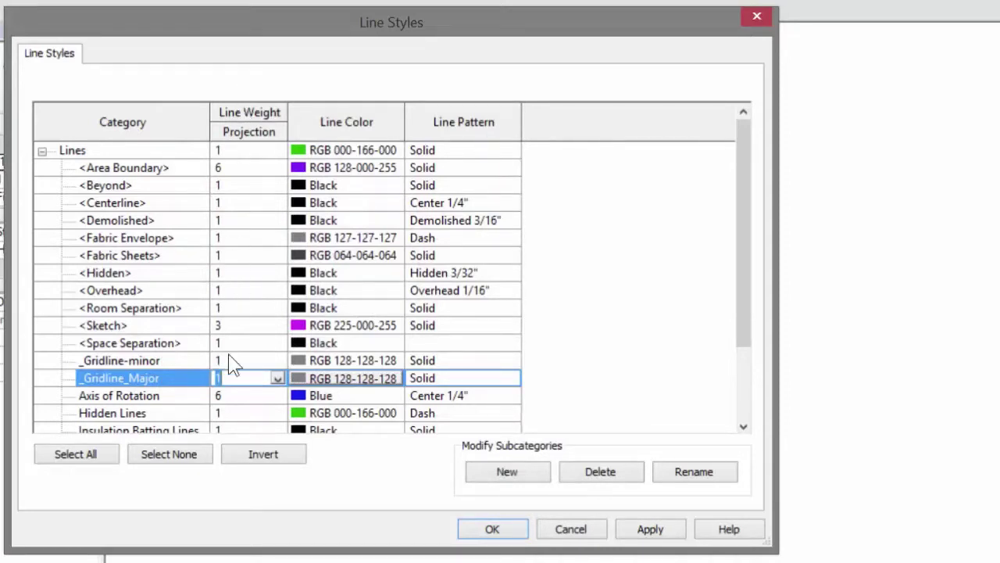
pyautogui.write('2')
pyautogui.click(238, 361)
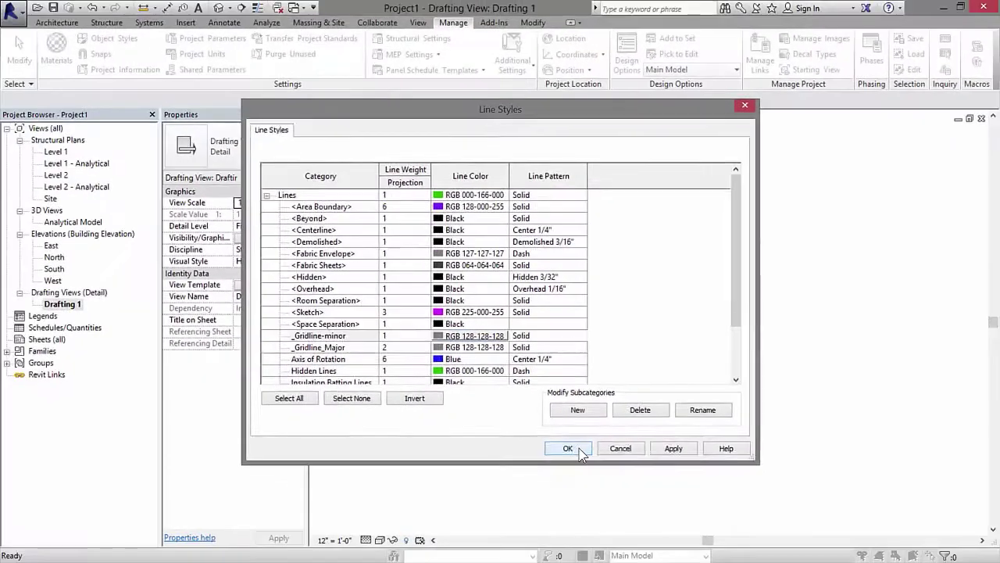
# Apply the _Gridline_Major line style to the bottom and left detail lines
pyautogui.click(568, 449)
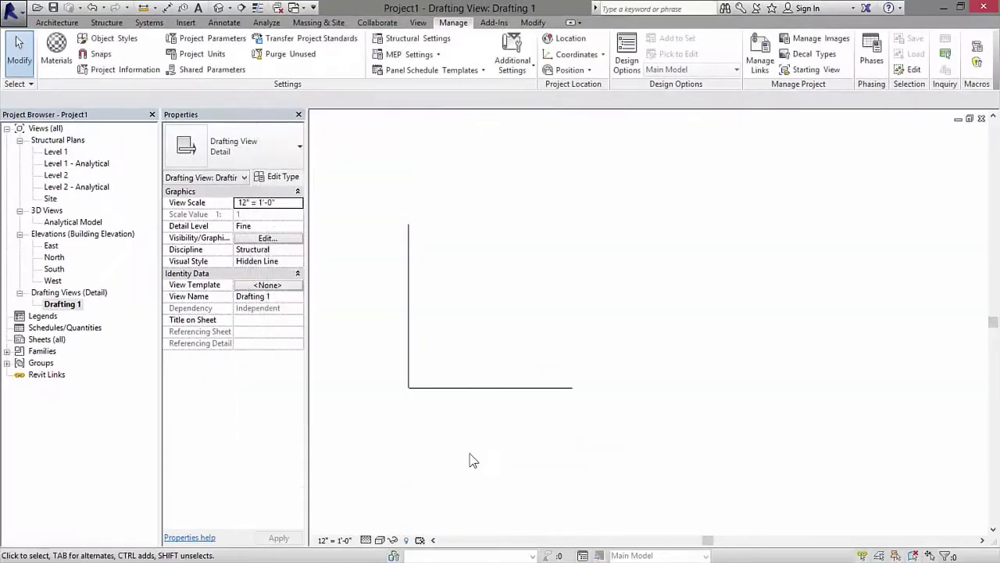
pyautogui.click(443, 389)
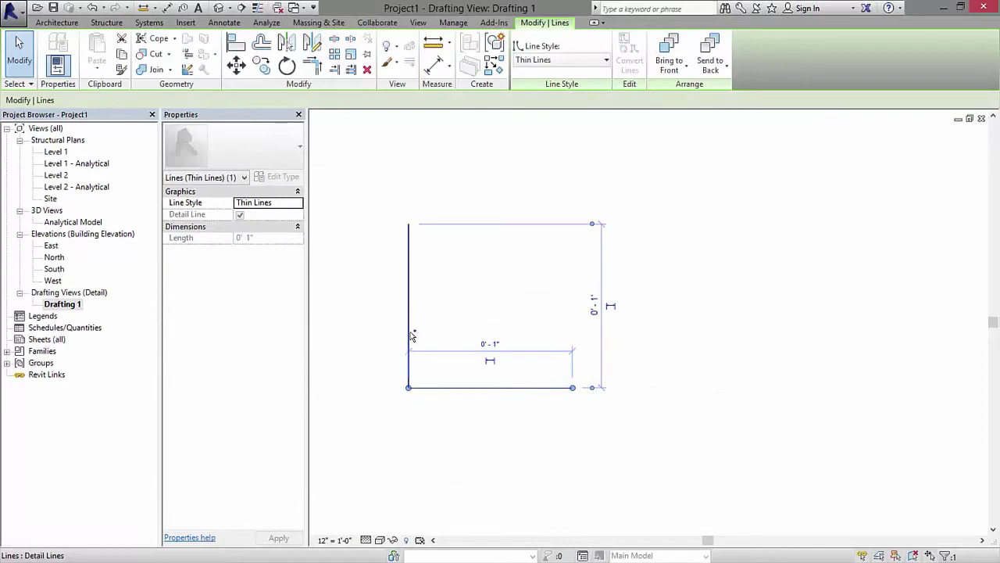
pyautogui.keyDown('ctrl'); pyautogui.click(410, 336); pyautogui.keyUp('ctrl')
pyautogui.click(588, 61)
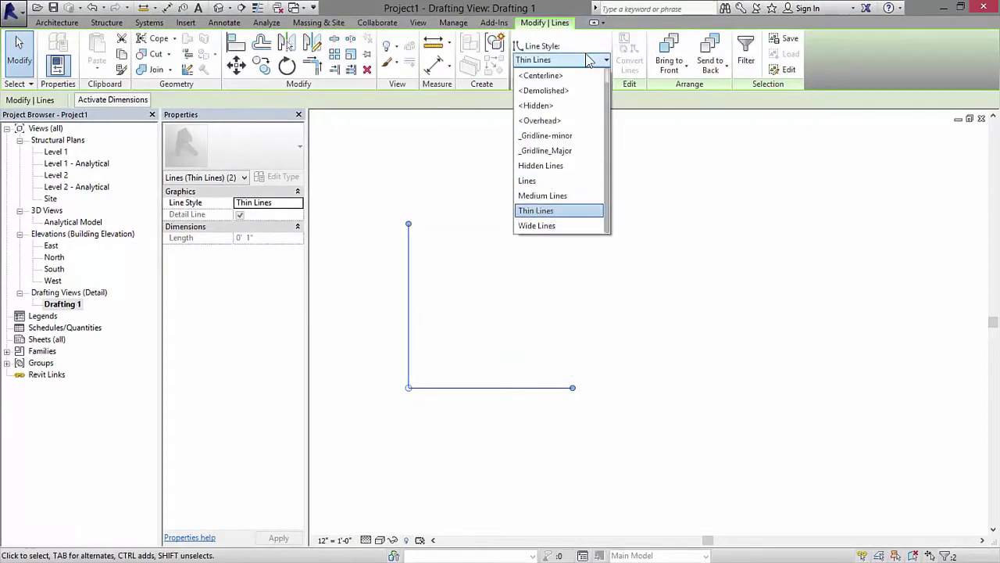
pyautogui.click(576, 150)
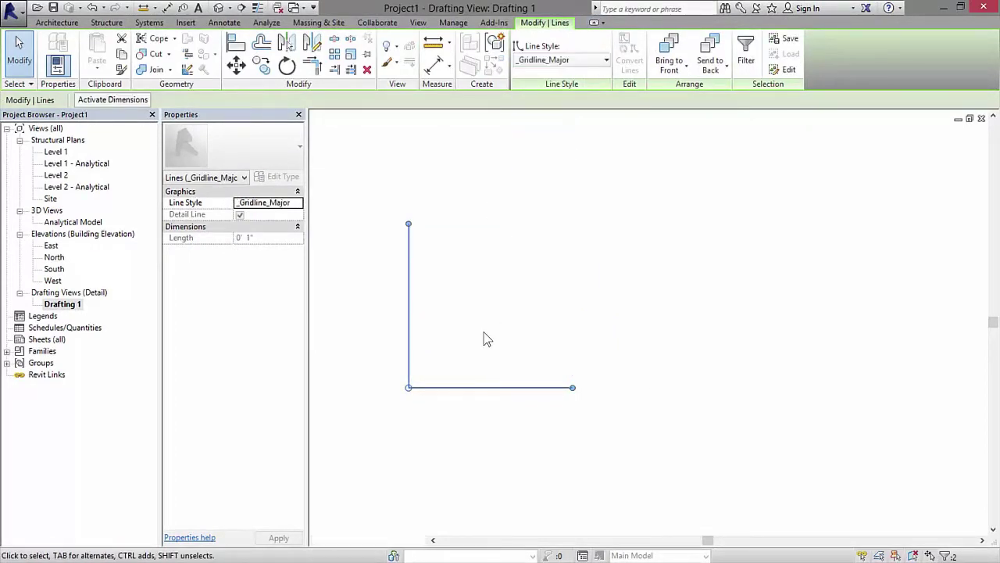
pyautogui.click(457, 330)
pyautogui.click(411, 309)
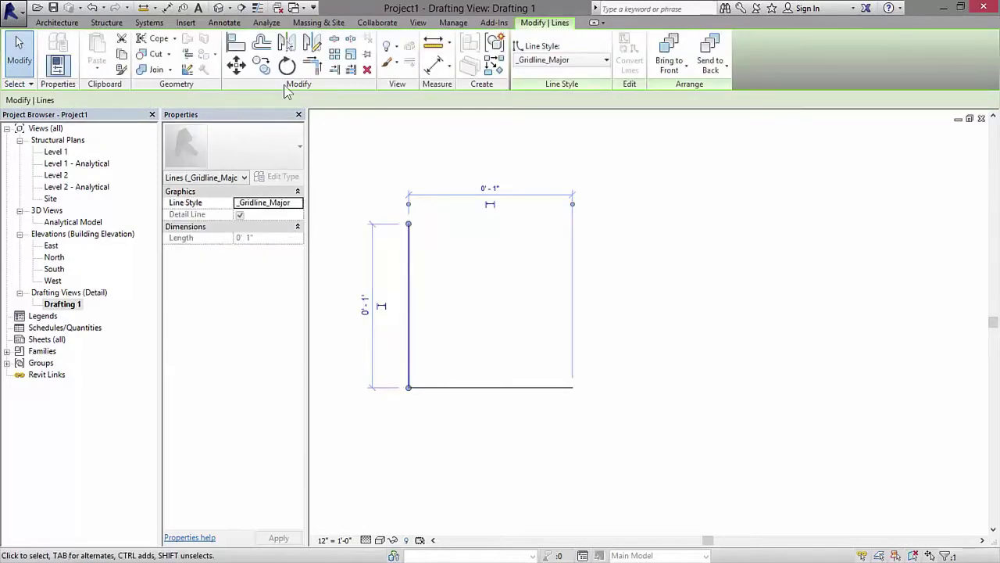
# Array the left vertical line into 8 lines spaced 0.125 apart
pyautogui.click(334, 54)
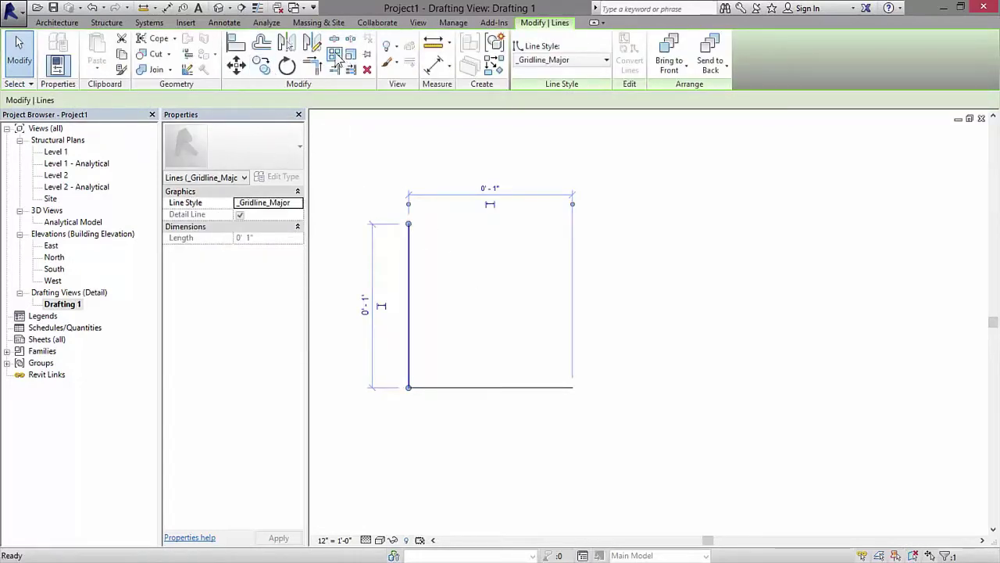
pyautogui.click(448, 312)
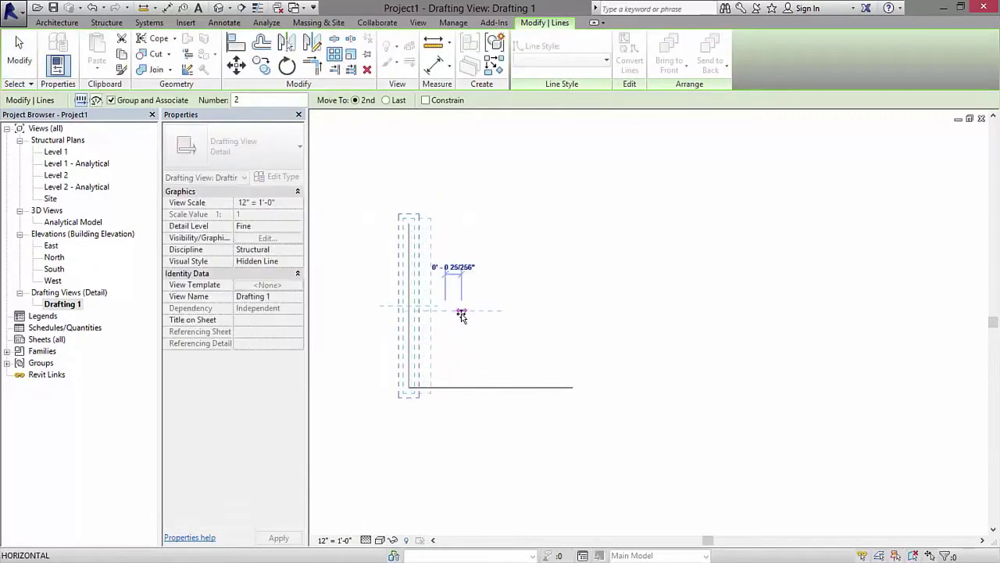
pyautogui.write('.125')
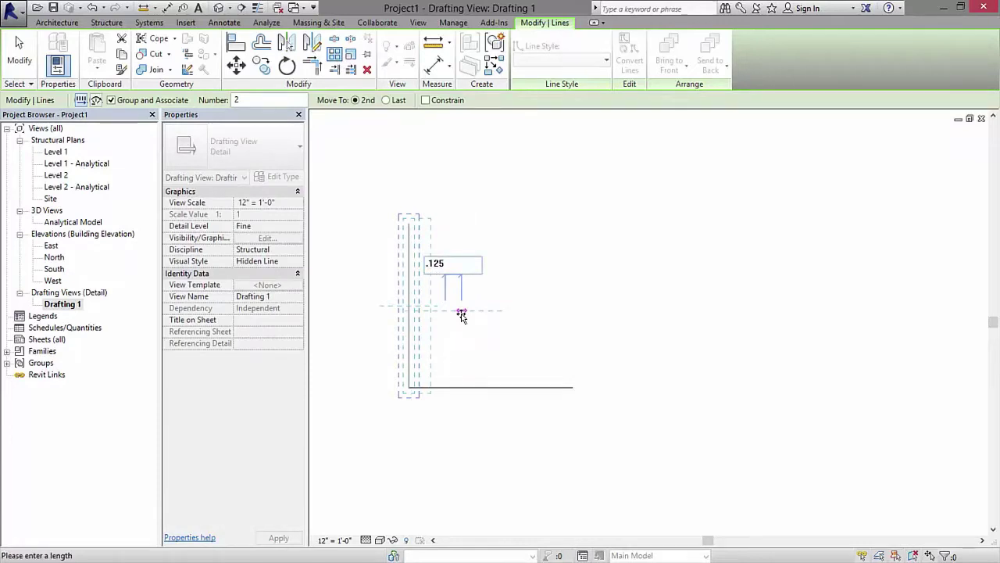
pyautogui.press('Return')
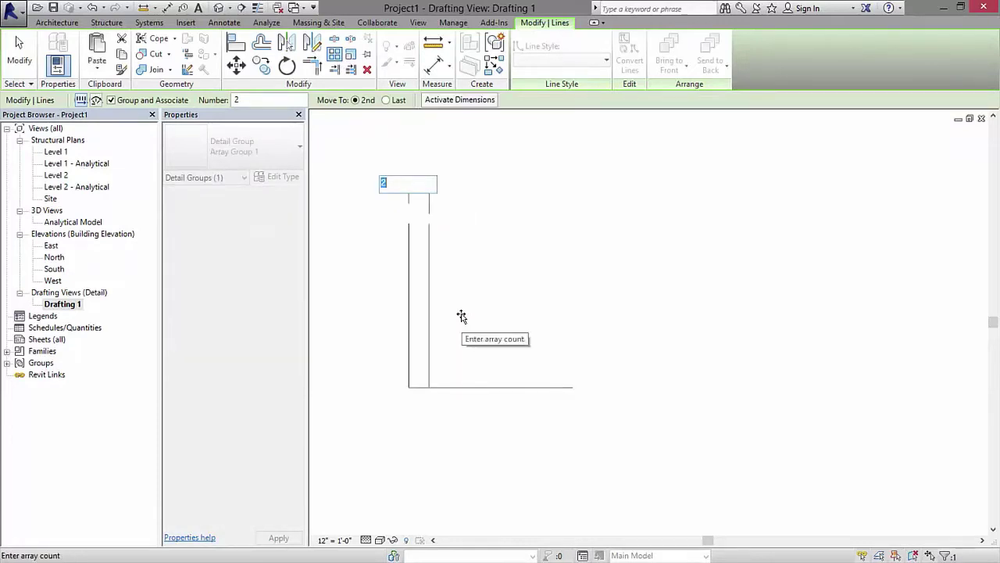
pyautogui.write('7')
pyautogui.press('Return')
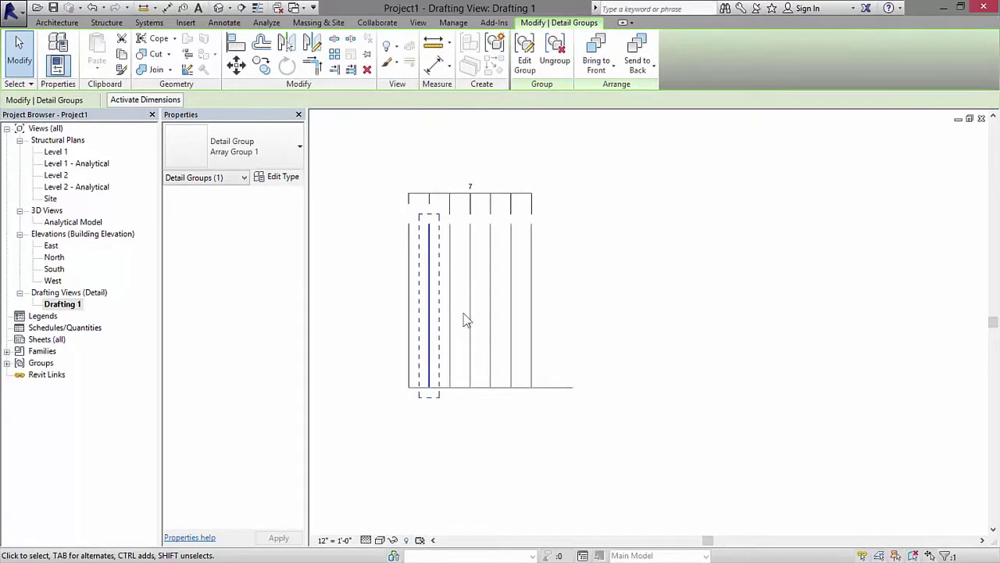
pyautogui.click(471, 186)
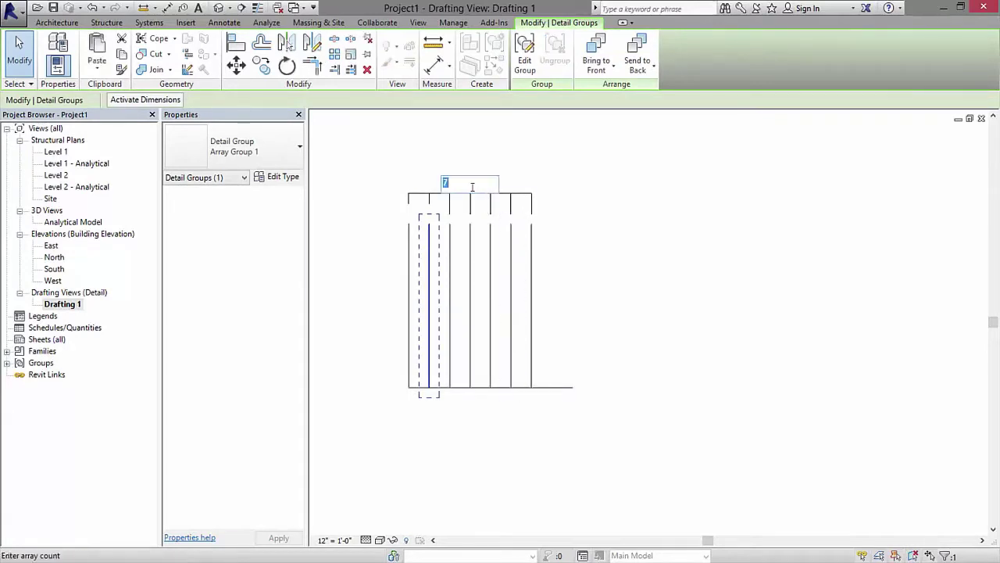
pyautogui.write('8')
pyautogui.press('Return')
pyautogui.click(696, 273)
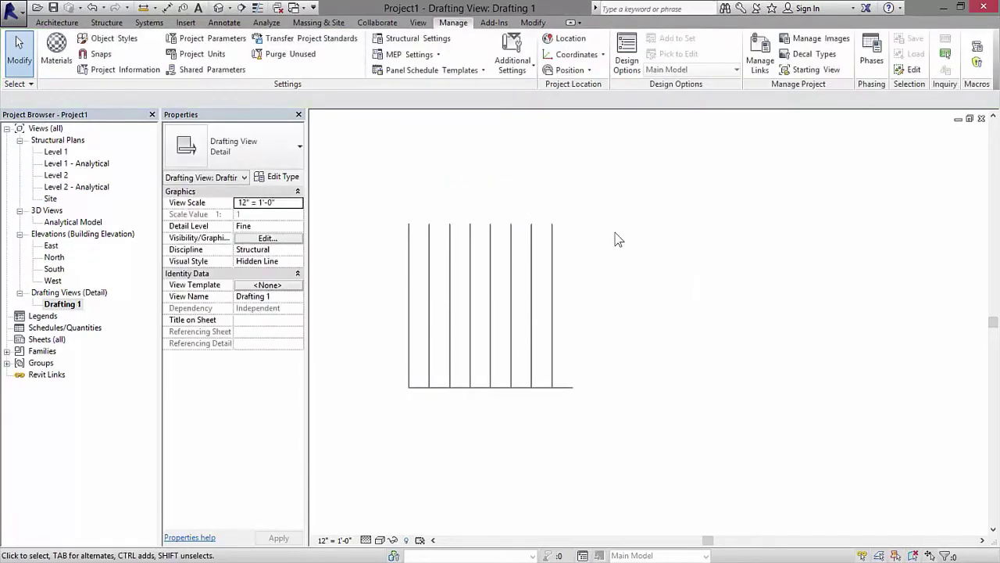
pyautogui.moveTo(598, 186); pyautogui.dragTo(426, 310)
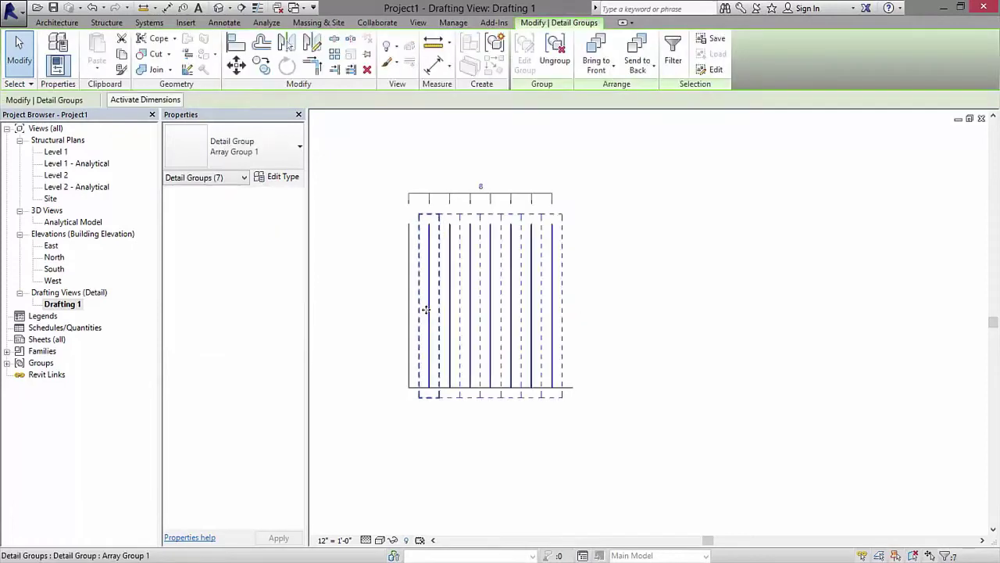
# Ungroup the array and give the seven copied vertical lines the _Gridline-minor style
pyautogui.click(555, 51)
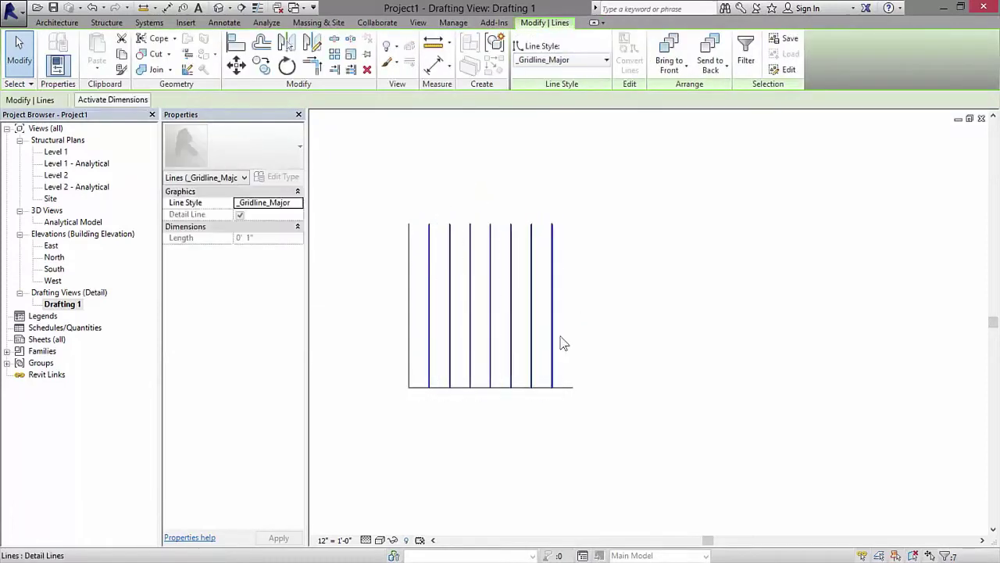
pyautogui.click(614, 237)
pyautogui.moveTo(607, 220); pyautogui.dragTo(429, 336)
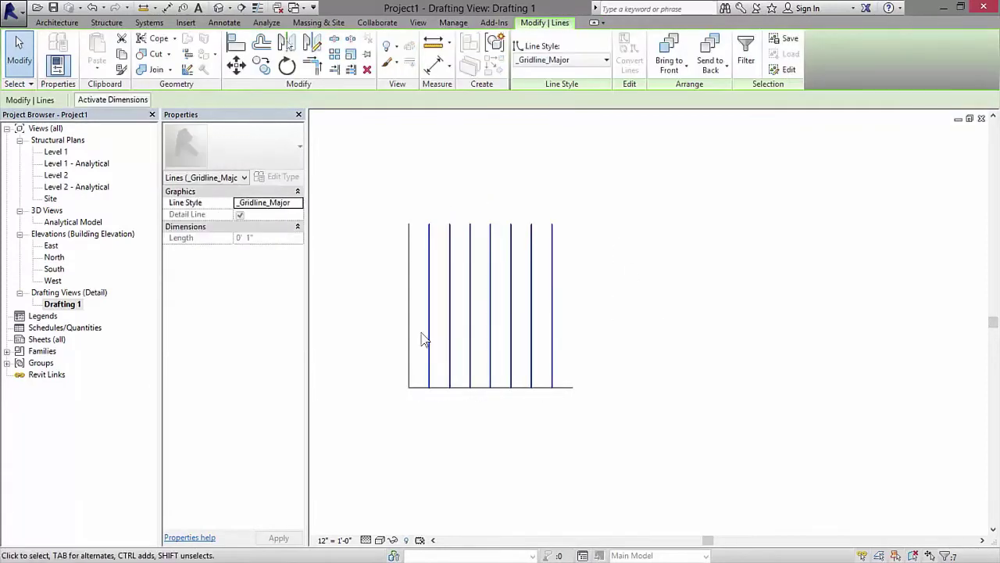
pyautogui.click(575, 71)
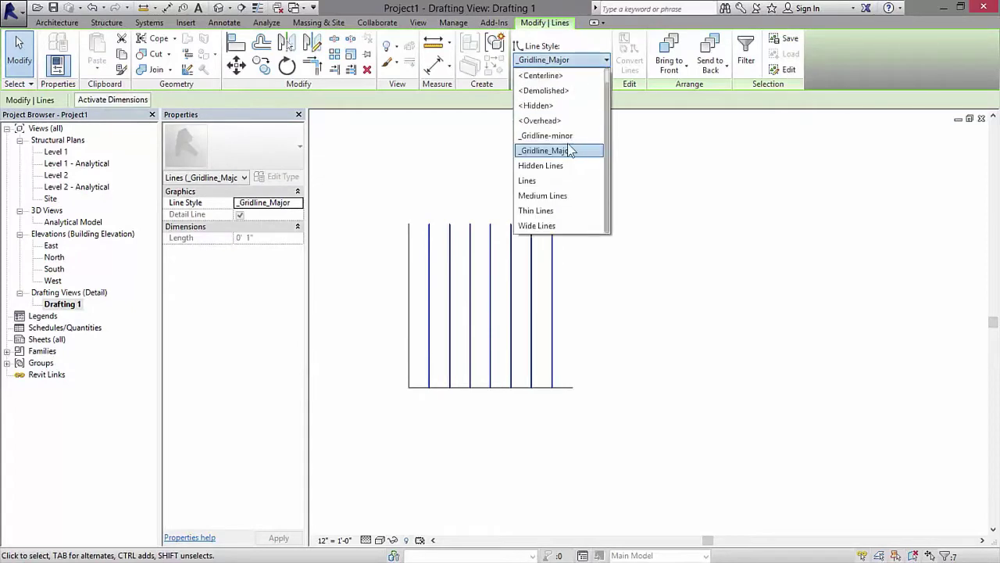
pyautogui.click(571, 135)
pyautogui.click(613, 299)
# Ungroup the last remaining array group into a plain line
pyautogui.scroll(5, 394, 429)
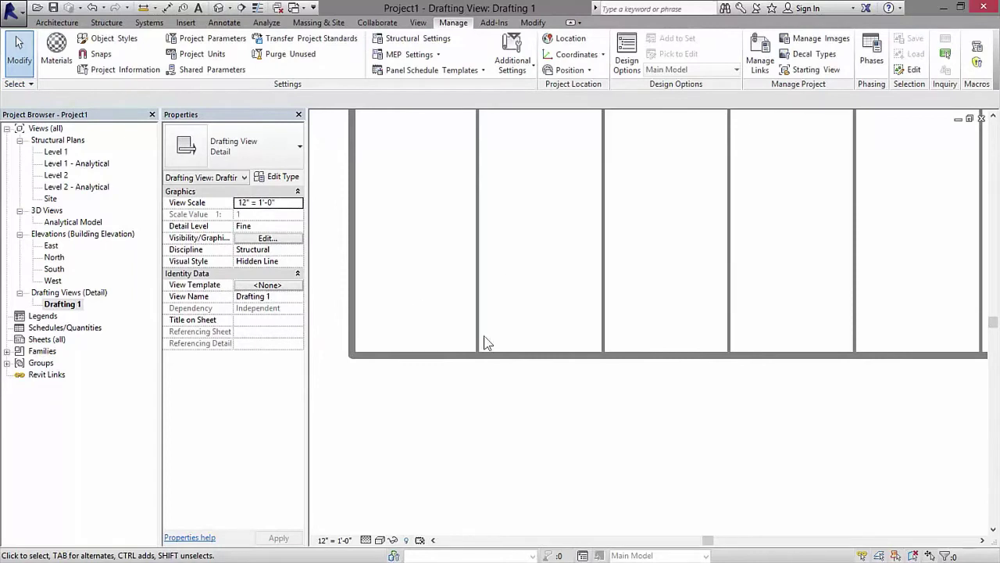
pyautogui.scroll(-5, 483, 343)
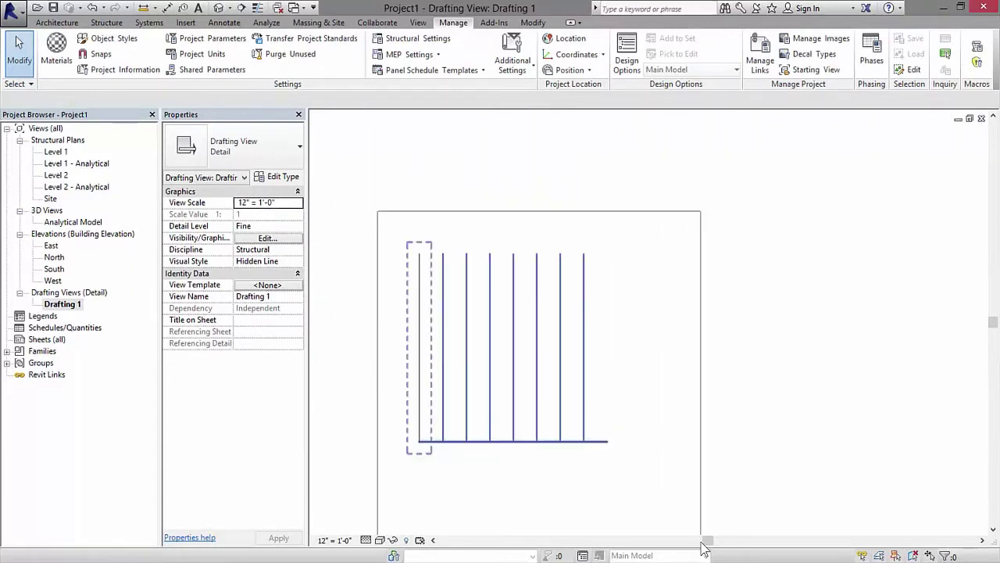
pyautogui.moveTo(702, 542); pyautogui.dragTo(693, 508)
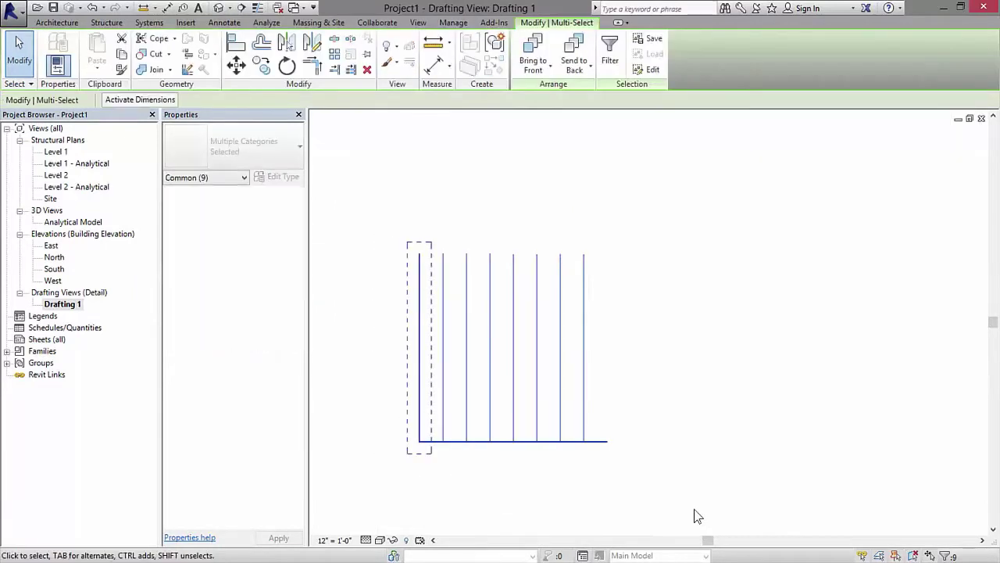
pyautogui.click(484, 172)
pyautogui.click(427, 273)
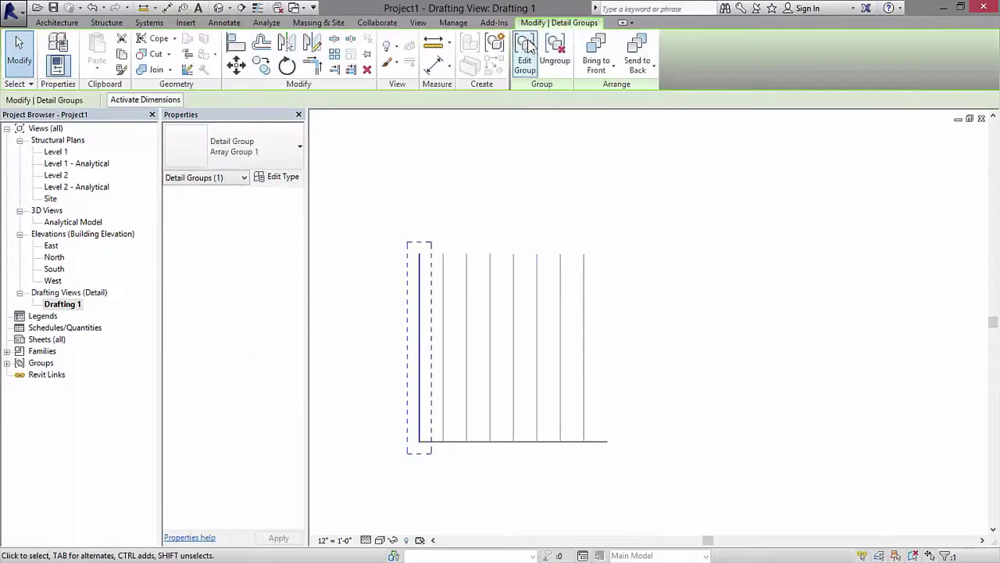
pyautogui.click(555, 55)
# Copy the seven minor vertical lines off to the right
pyautogui.click(375, 195)
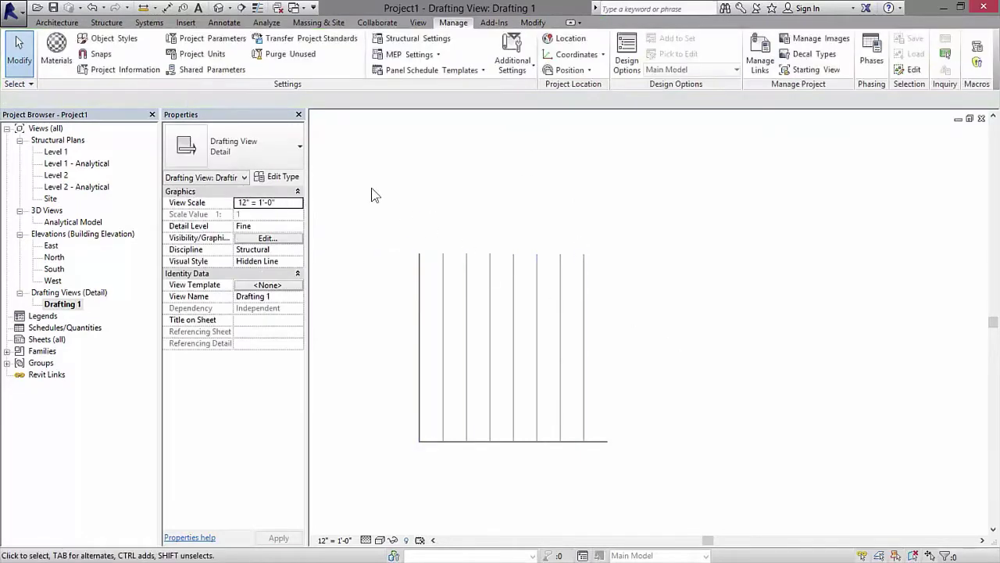
pyautogui.moveTo(358, 173); pyautogui.dragTo(630, 466)
pyautogui.click(634, 420)
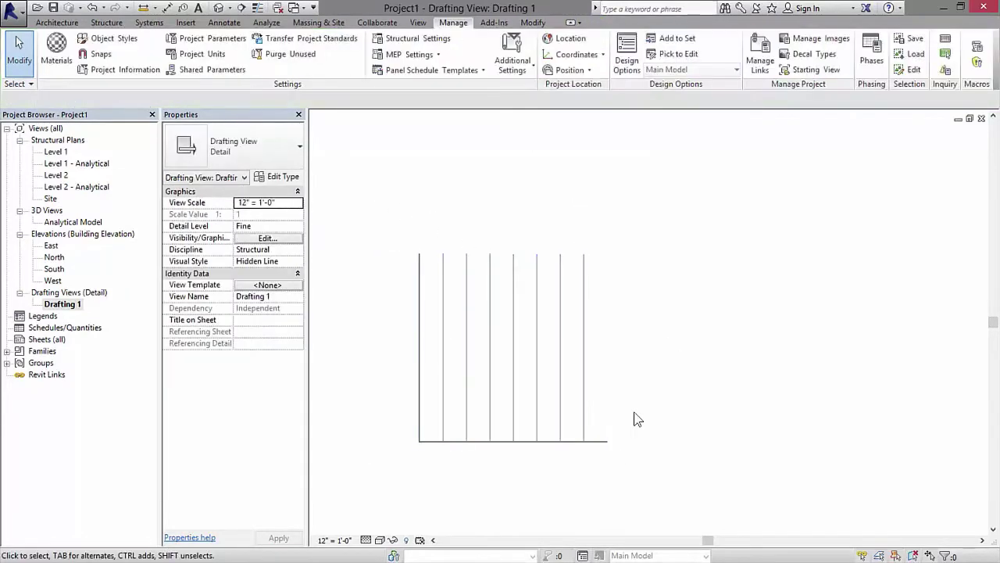
pyautogui.moveTo(648, 391); pyautogui.dragTo(440, 293)
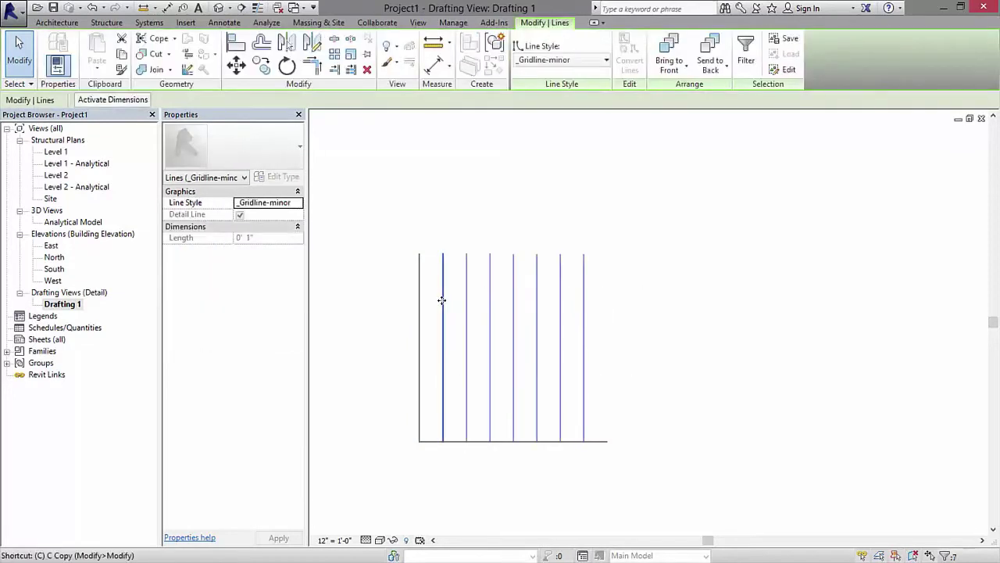
pyautogui.press('c')
pyautogui.click(513, 208)
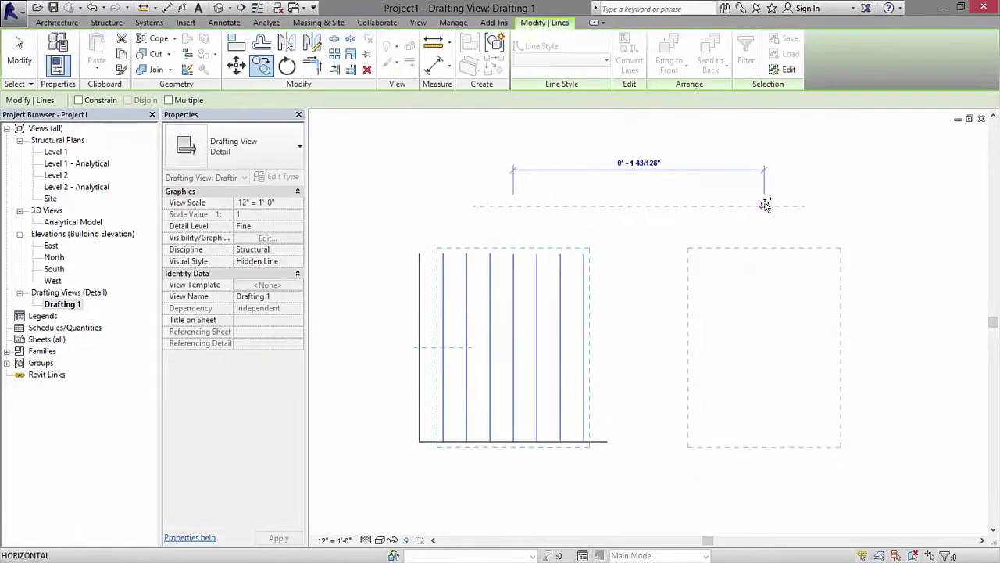
pyautogui.click(762, 203)
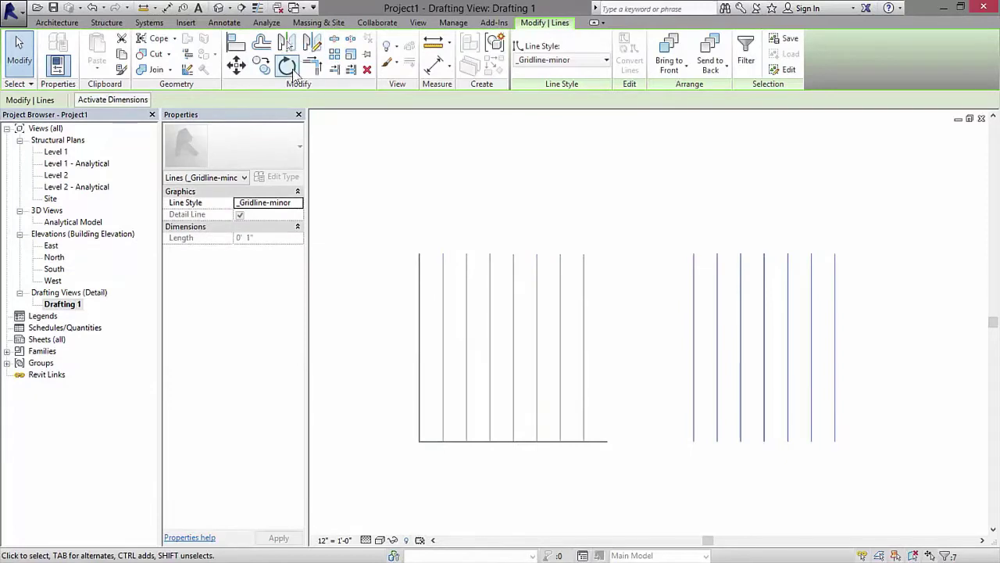
# Rotate the copied lines 90° and move them over the vertical lines to form a square grid
pyautogui.click(286, 66)
pyautogui.click(639, 280)
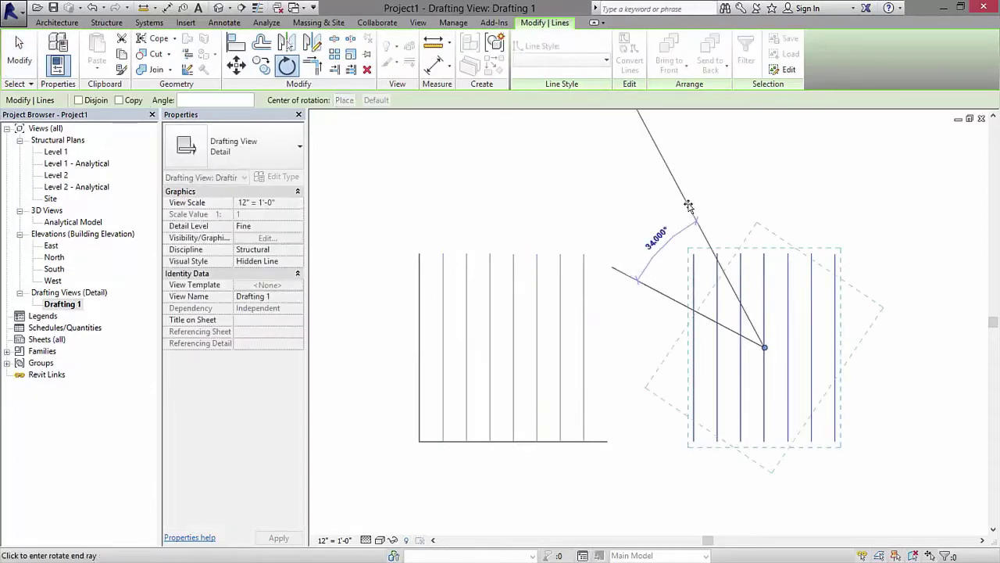
pyautogui.write('90')
pyautogui.press('Return')
pyautogui.press('m')
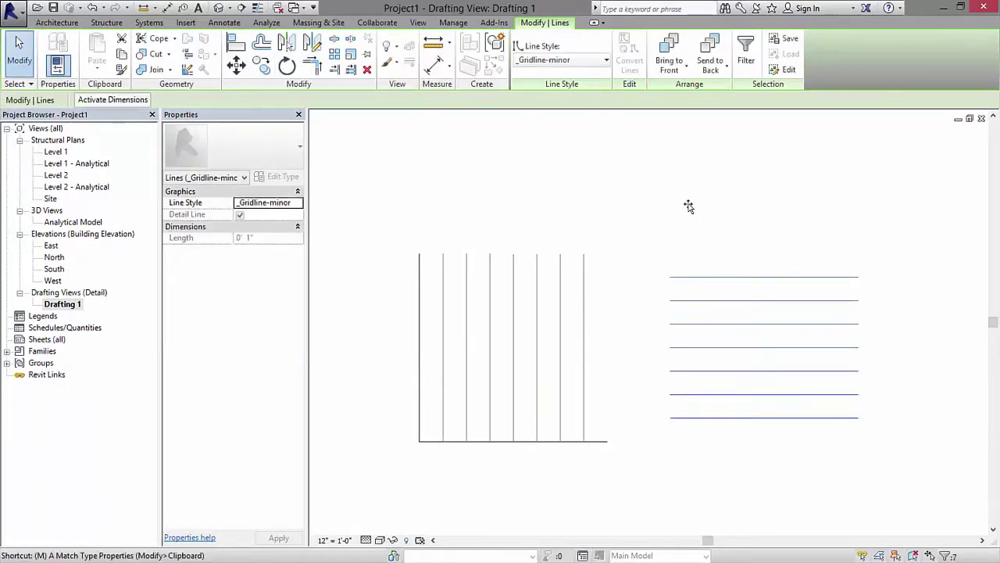
pyautogui.press('v')
pyautogui.click(671, 279)
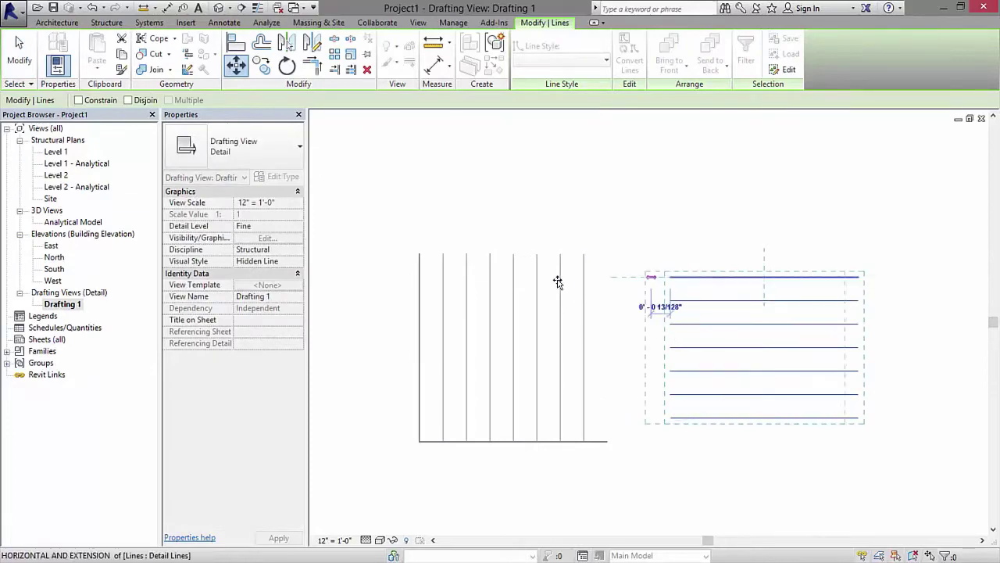
pyautogui.click(419, 277)
pyautogui.press('Escape')
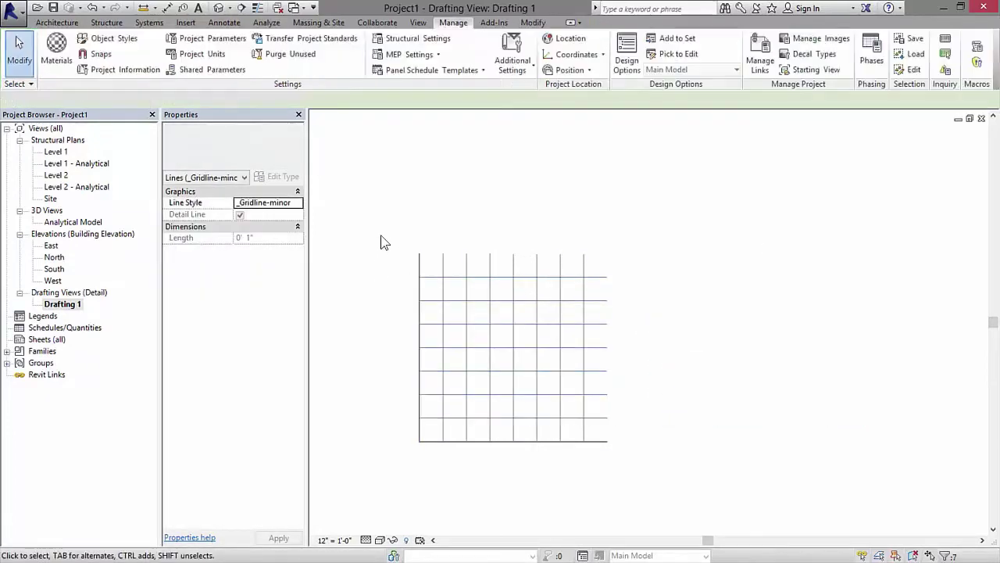
# Group all 16 grid lines as detail group Group 1
pyautogui.moveTo(399, 248); pyautogui.dragTo(651, 469)
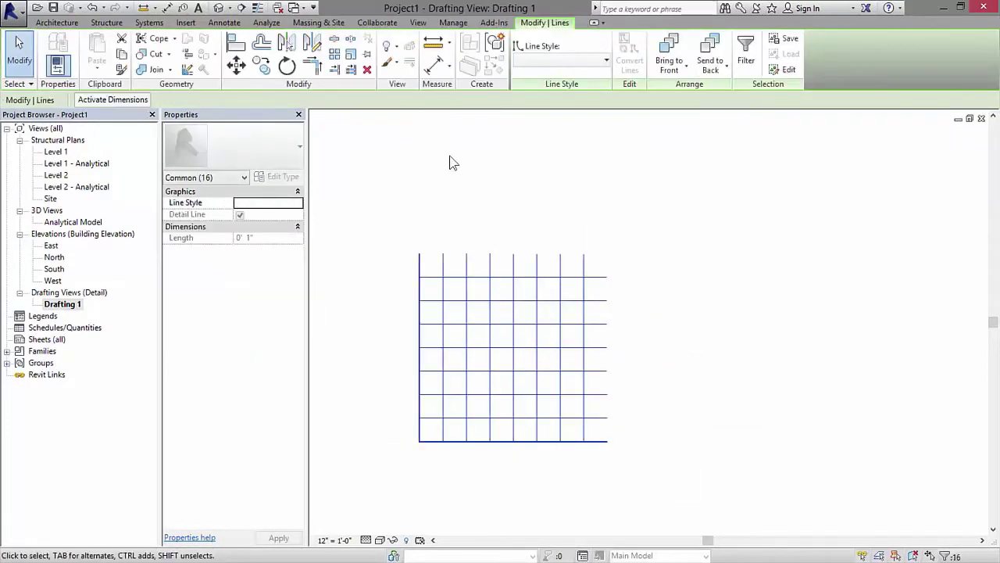
pyautogui.click(494, 43)
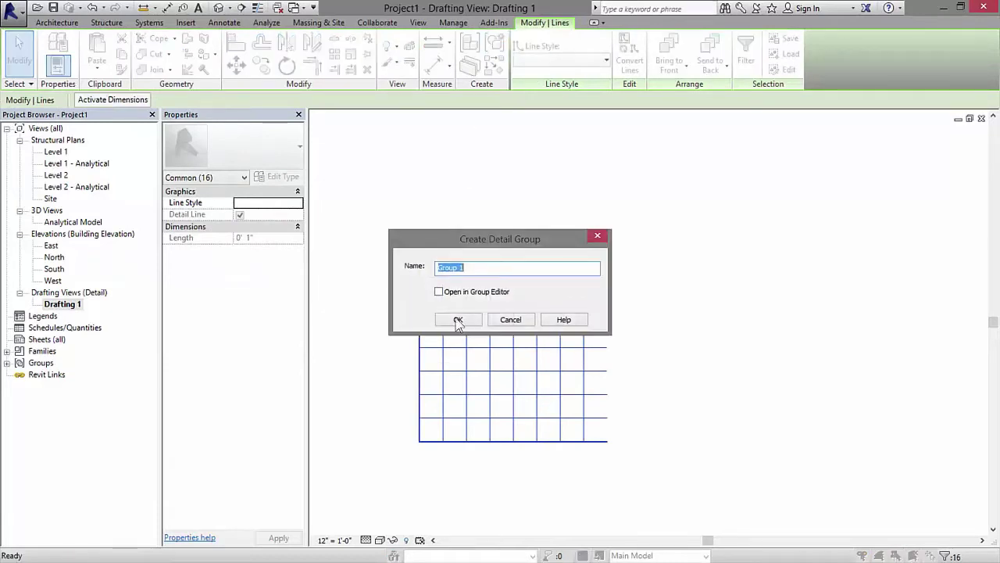
pyautogui.click(458, 320)
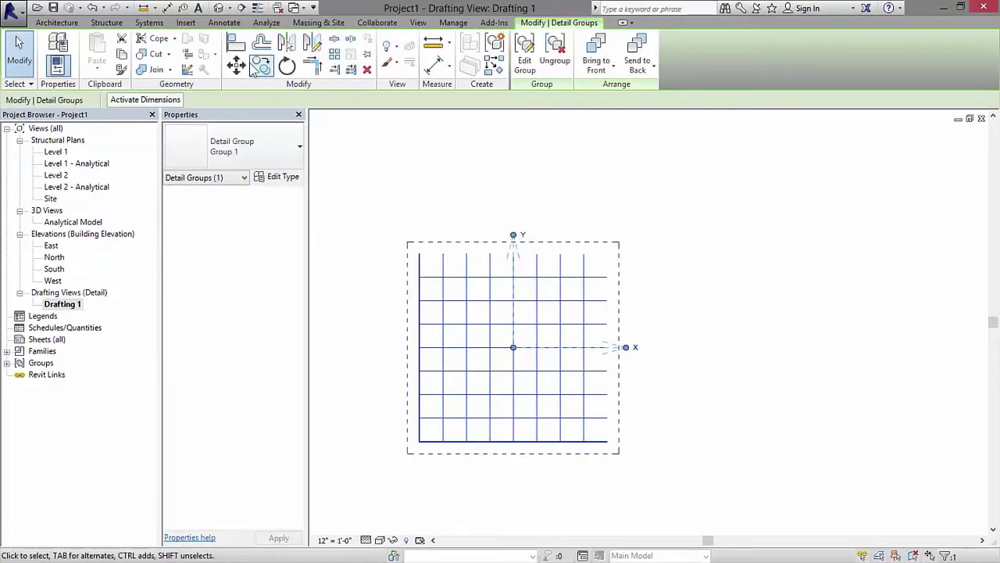
# Array Group 1 into a horizontal row of 7 adjoining copies, corner to corner
pyautogui.click(335, 53)
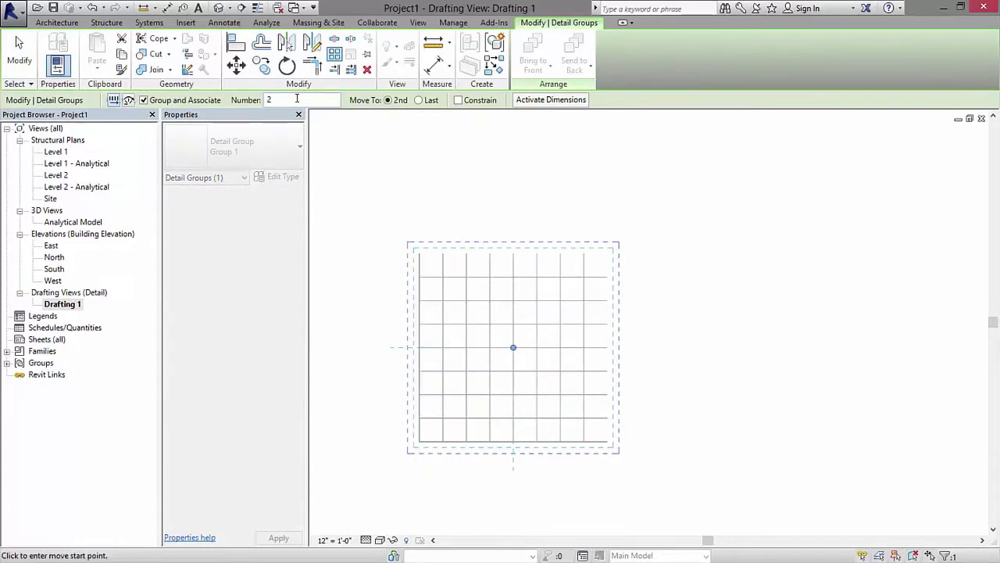
pyautogui.write('7')
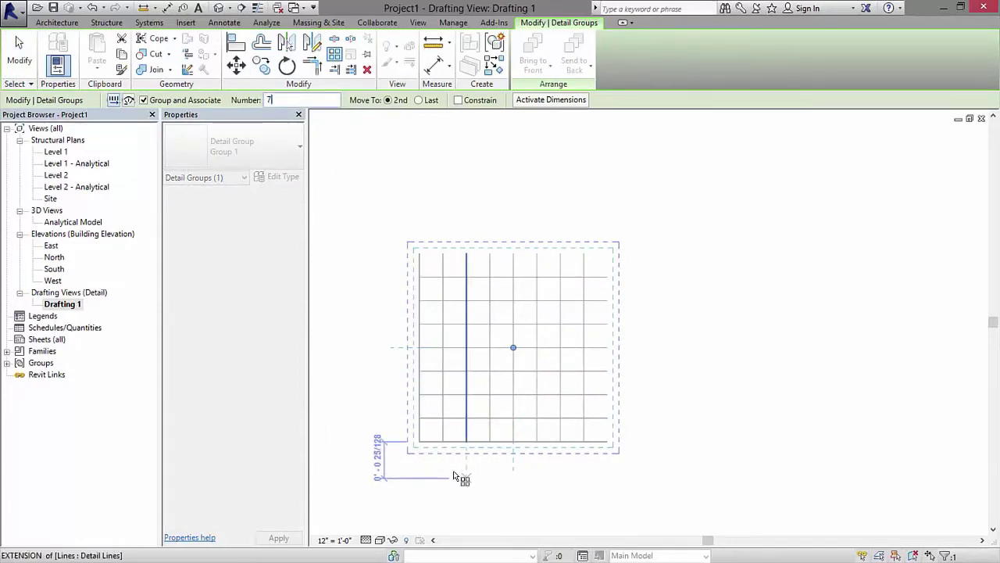
pyautogui.click(419, 442)
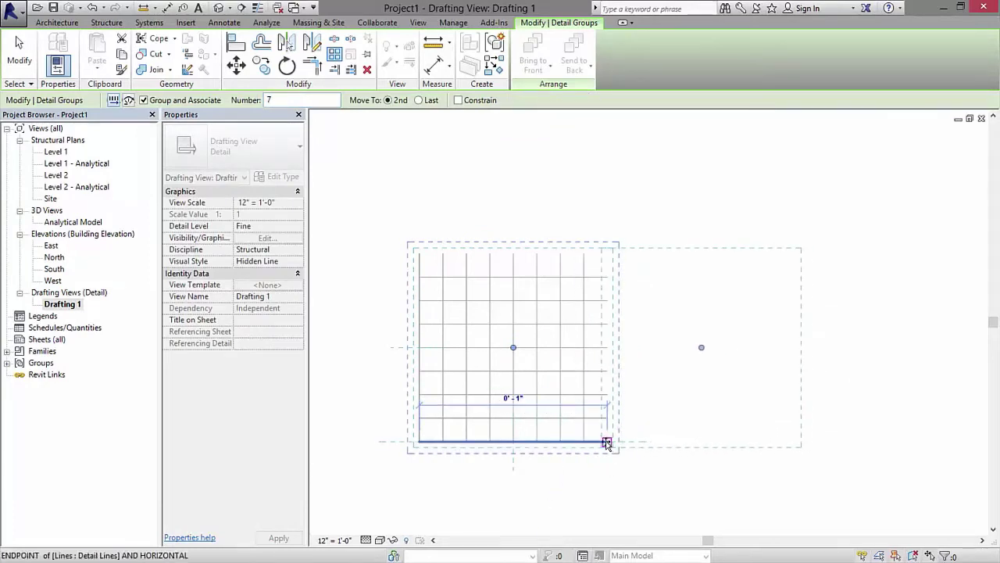
pyautogui.click(606, 442)
pyautogui.press('Return')
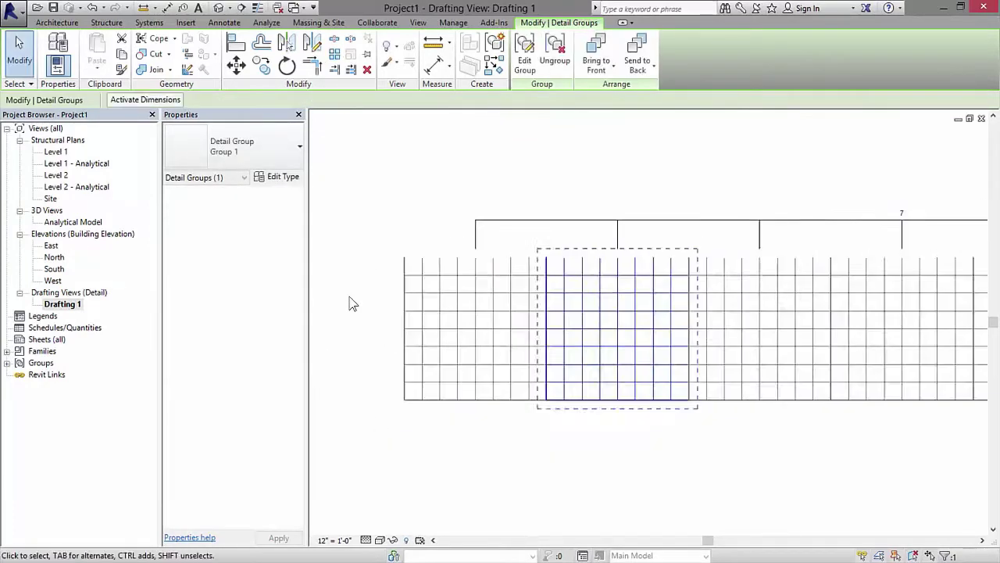
pyautogui.scroll(-3, 357, 282)
# Array the 7-copy strip upward into 8 stacked rows, bottom edge to top edge
pyautogui.press('Escape')
pyautogui.click(851, 347)
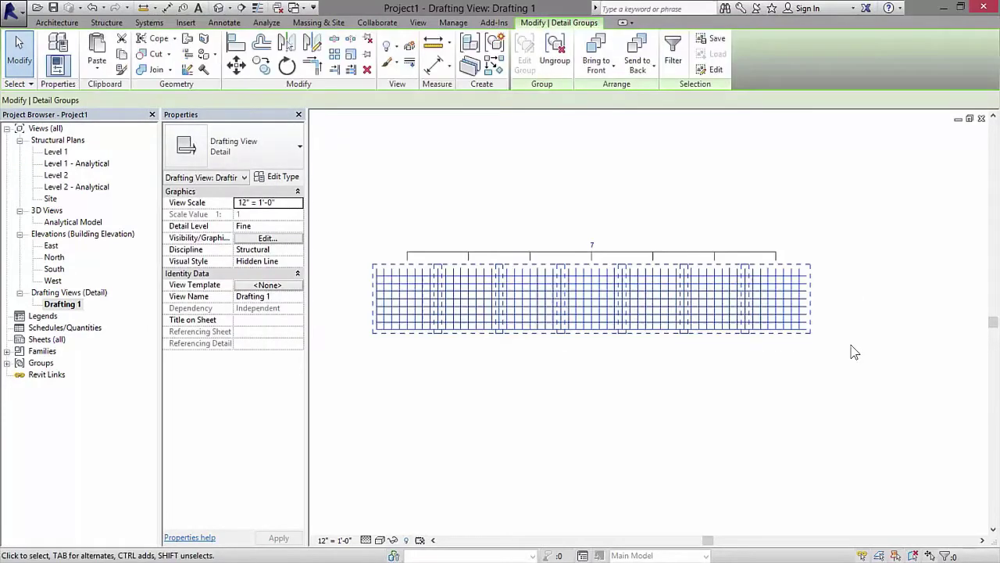
pyautogui.click(336, 55)
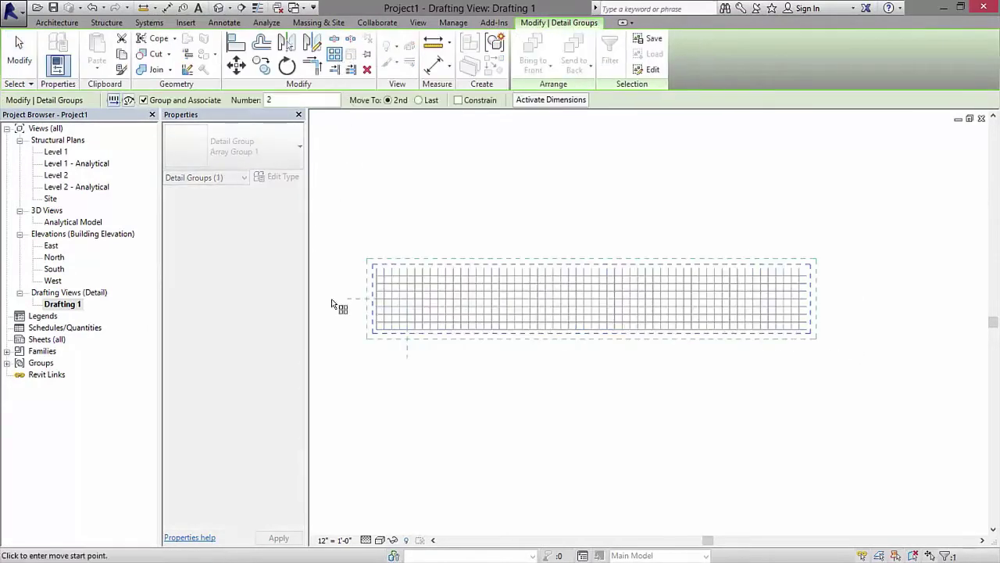
pyautogui.click(376, 330)
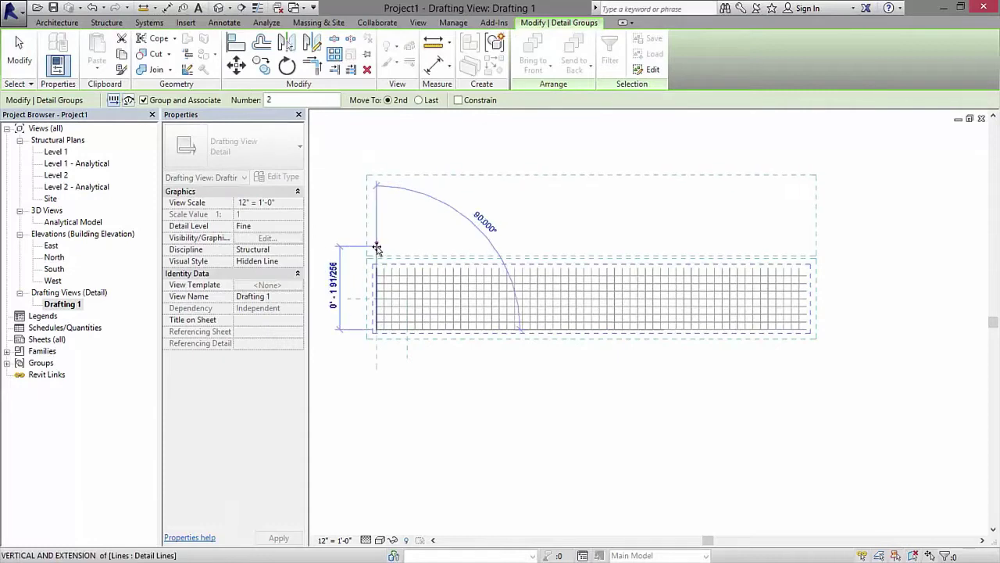
pyautogui.click(378, 269)
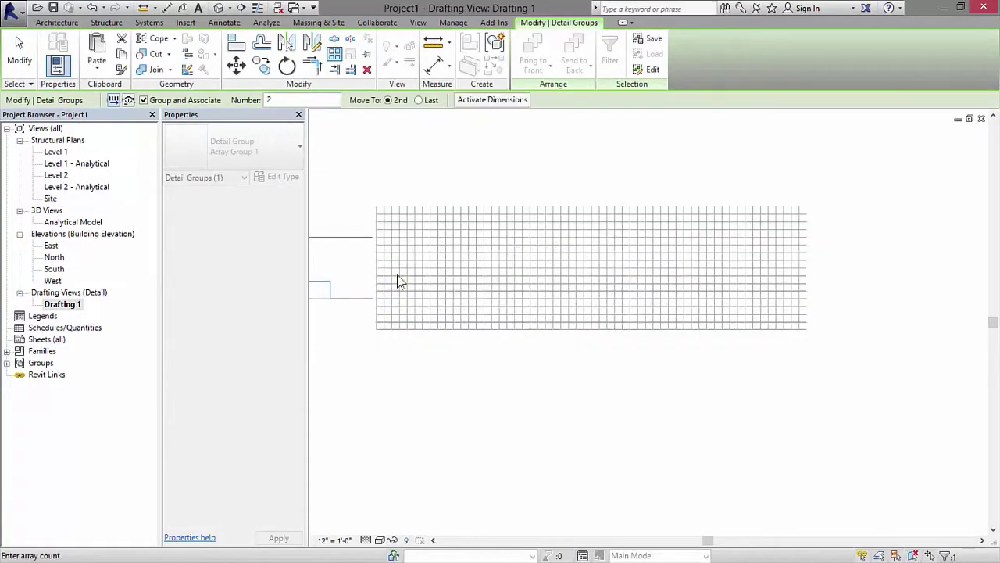
pyautogui.scroll(-3, 485, 367)
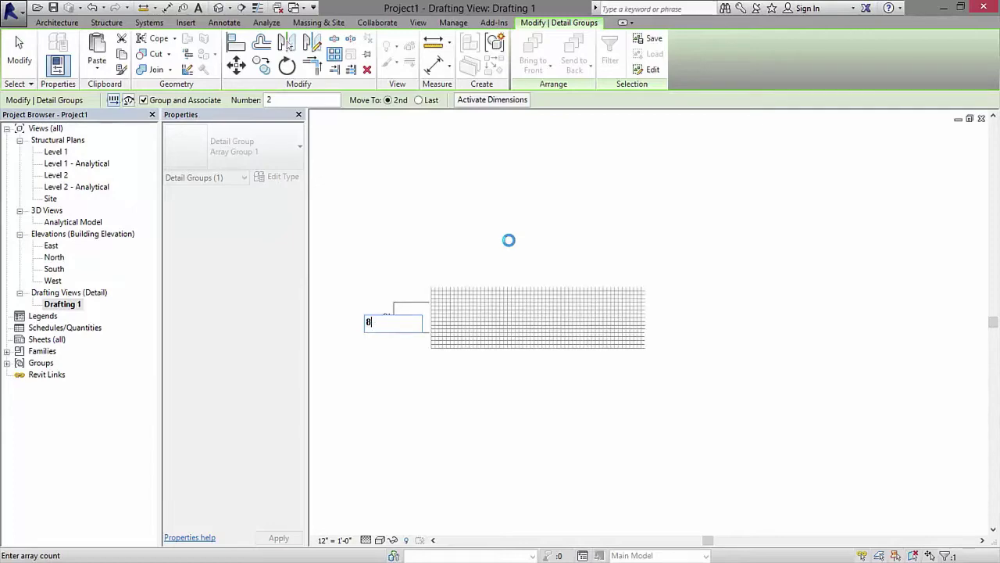
pyautogui.write('8')
pyautogui.press('Return')
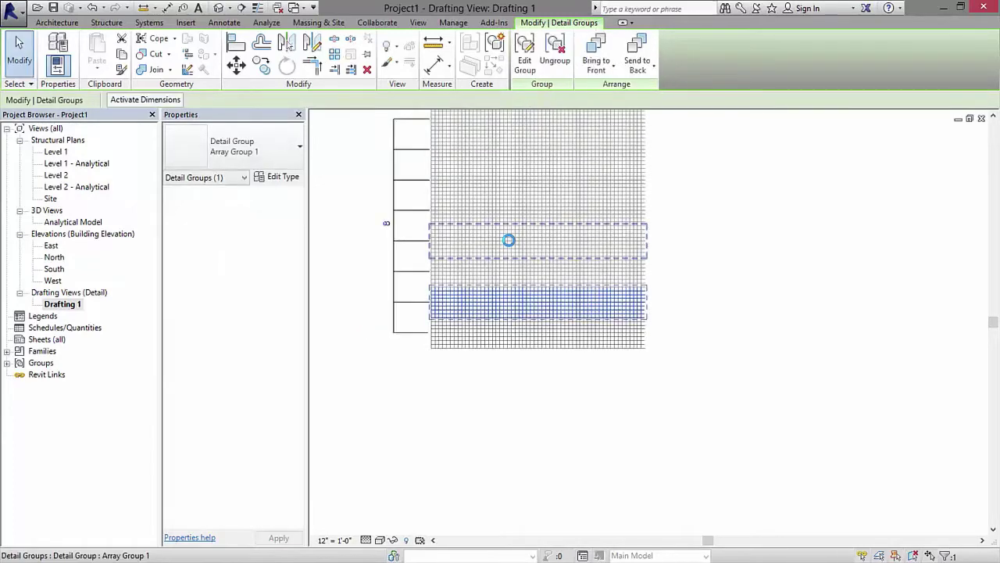
pyautogui.click(853, 294)
pyautogui.scroll(-3, 721, 430)
pyautogui.scroll(3, 751, 344)
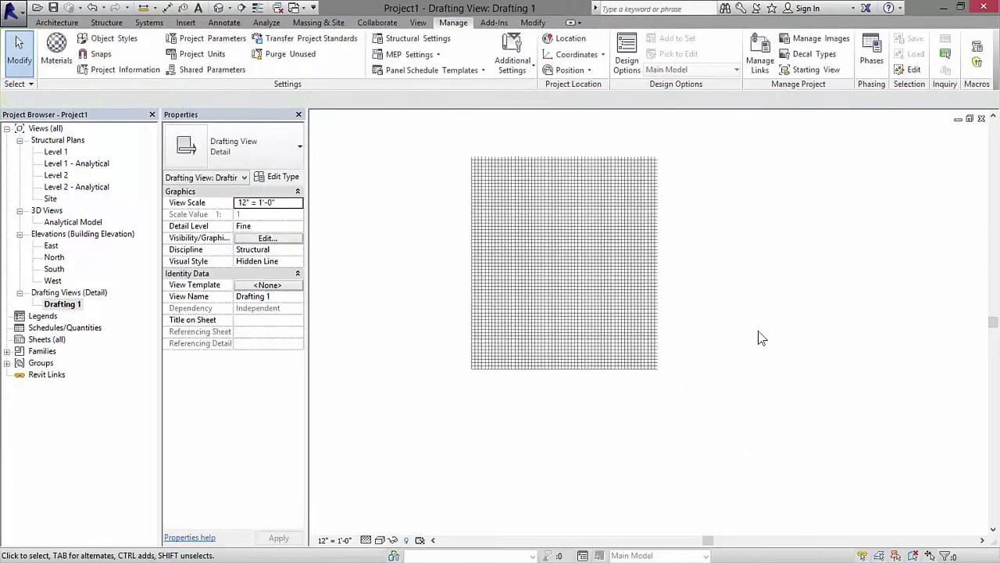
pyautogui.scroll(10, 531, 229)
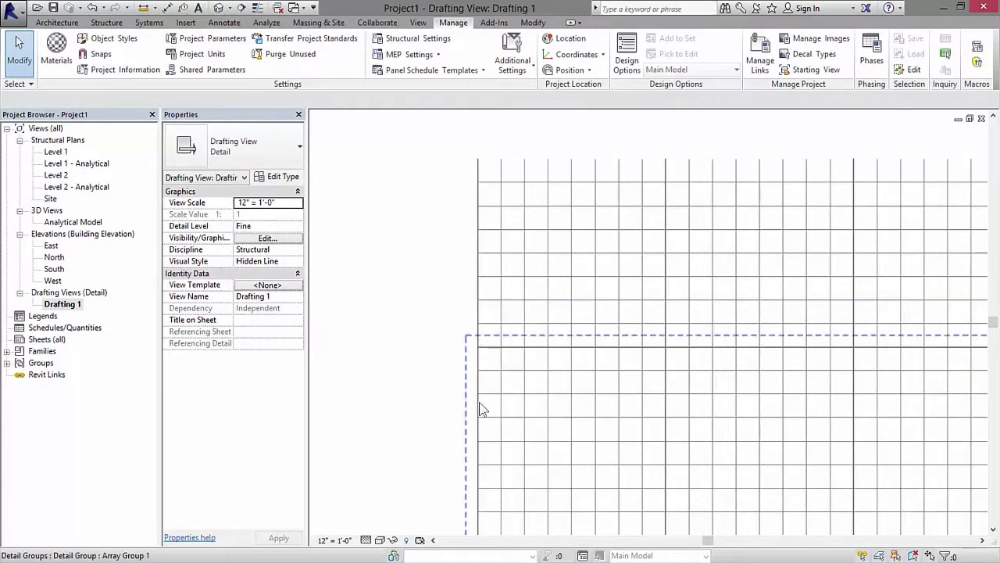
pyautogui.scroll(-8, 435, 303)
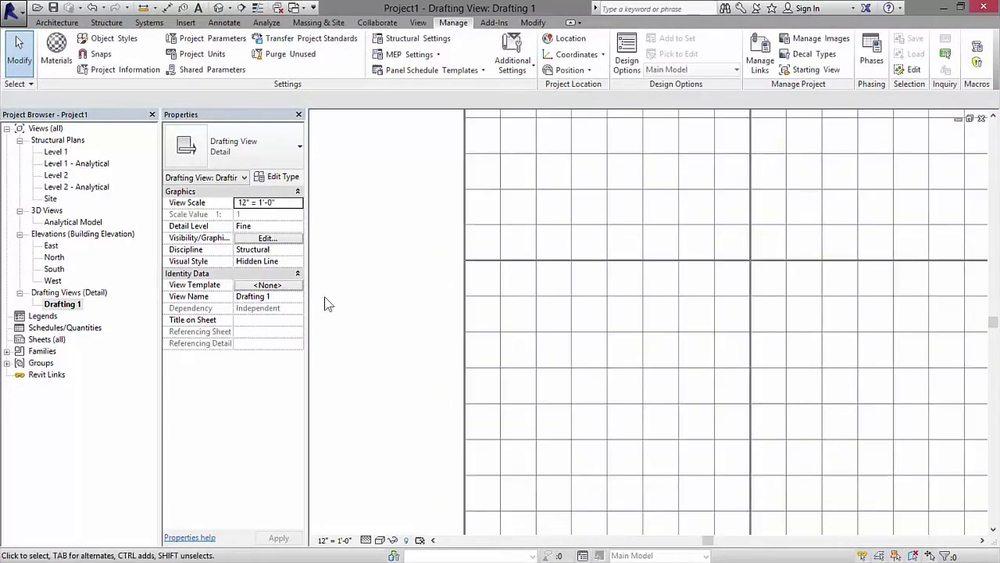
pyautogui.scroll(-1, 391, 141)
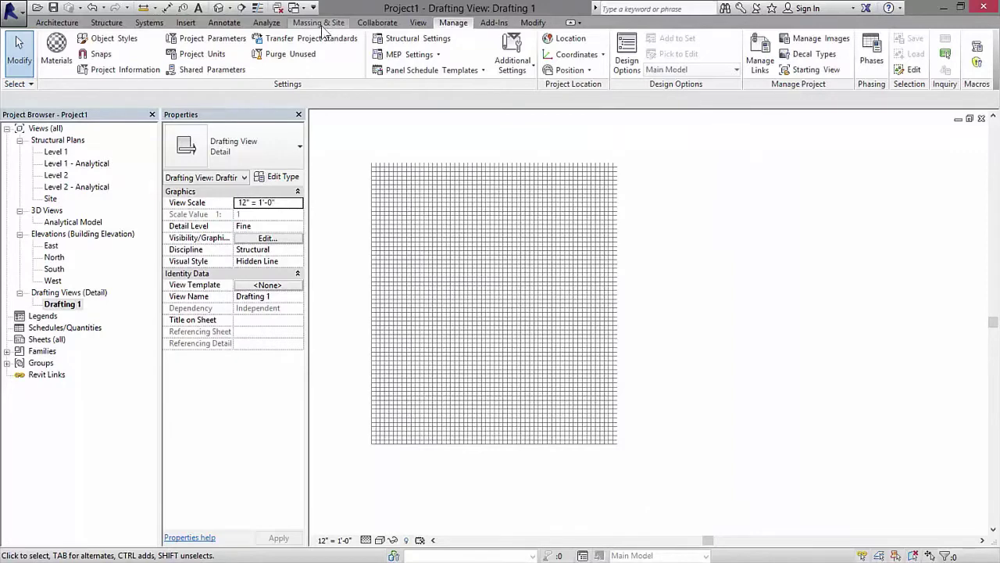
pyautogui.click(222, 21)
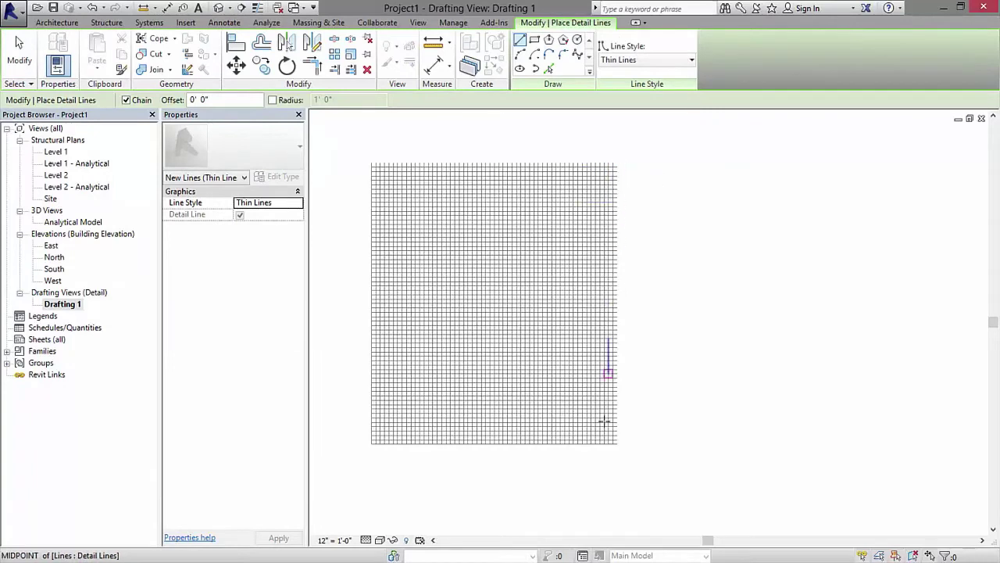
# Create sheet S.1 after loading the A 8.5 x 11 Vertical title block from Titleblocks
pyautogui.press('Escape')
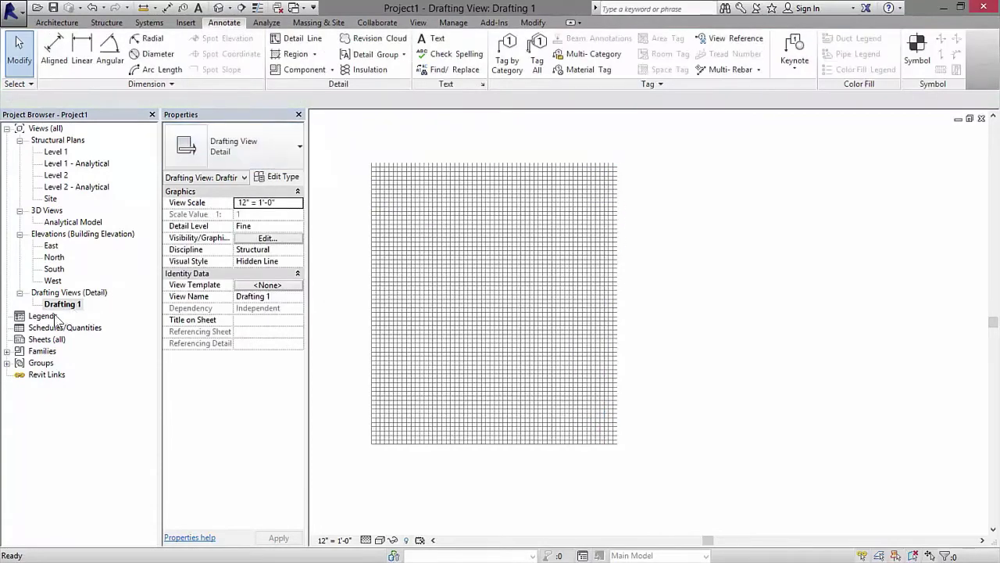
pyautogui.click(45, 341)
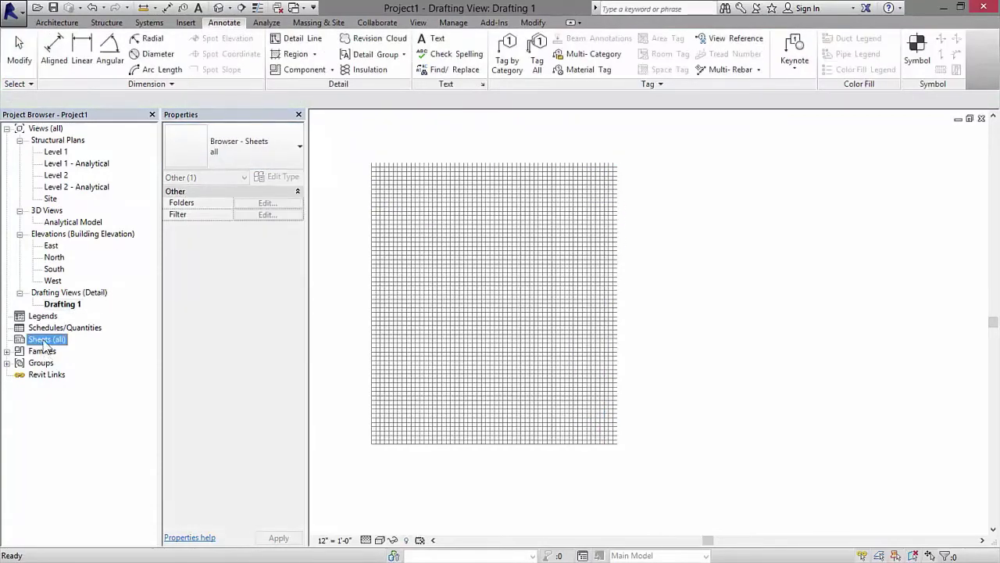
pyautogui.rightClick(47, 343)
pyautogui.click(86, 346)
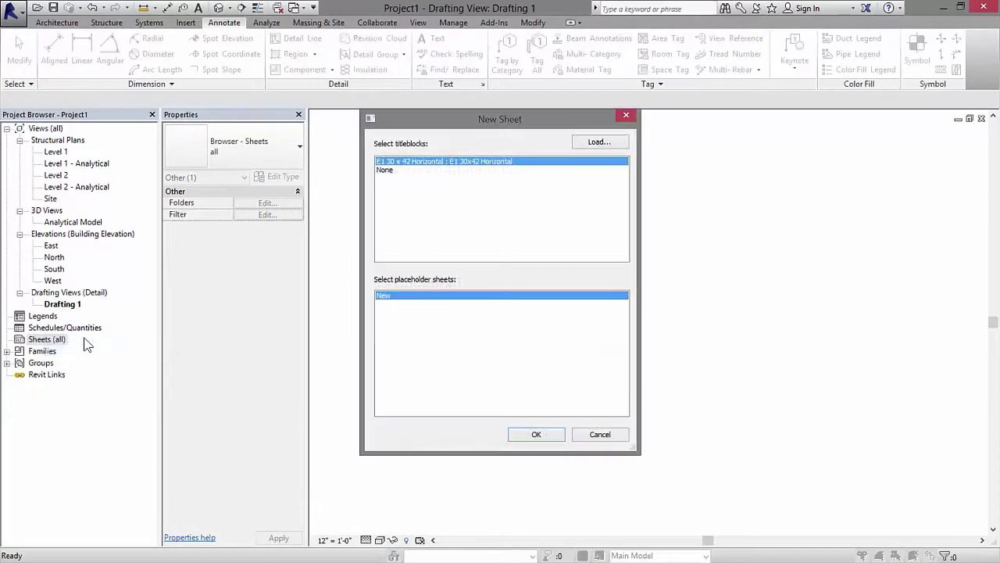
pyautogui.click(593, 141)
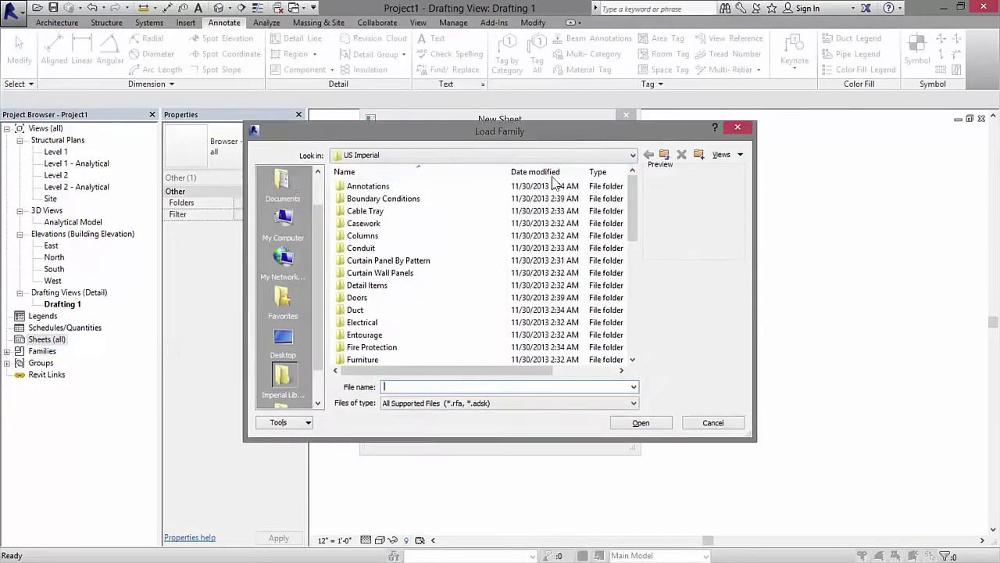
pyautogui.scroll(-4, 419, 331)
pyautogui.scroll(-4, 419, 336)
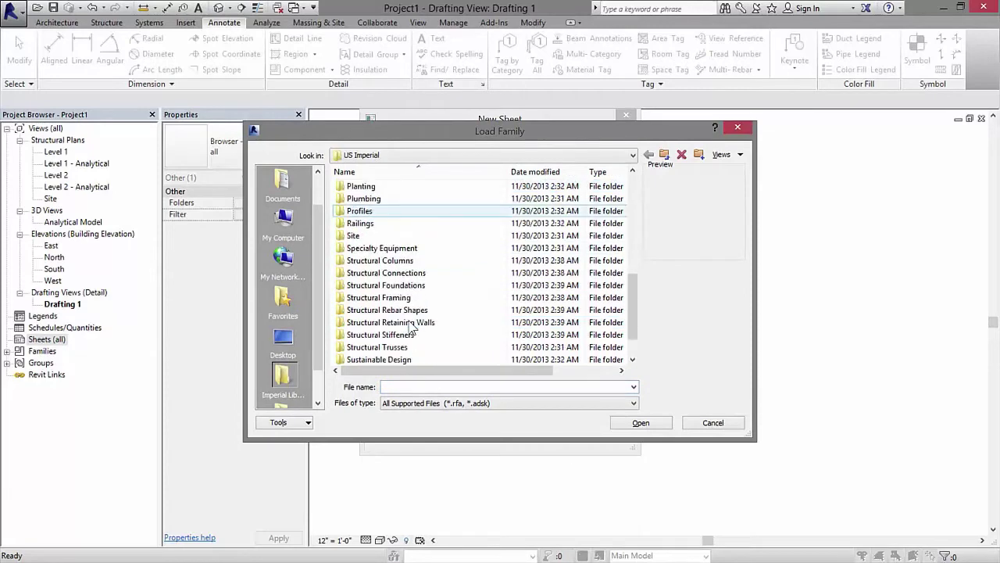
pyautogui.doubleClick(381, 336)
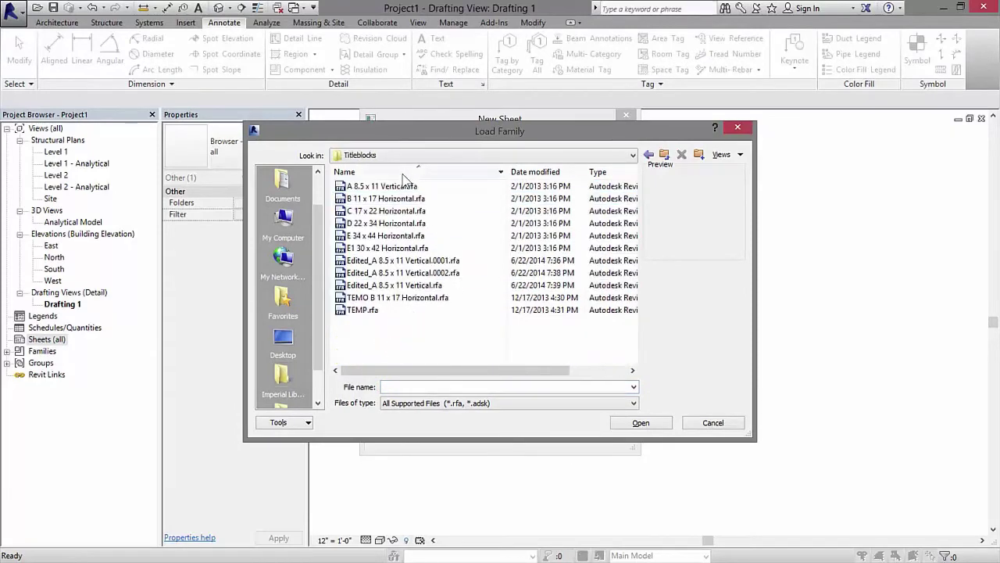
pyautogui.click(381, 188)
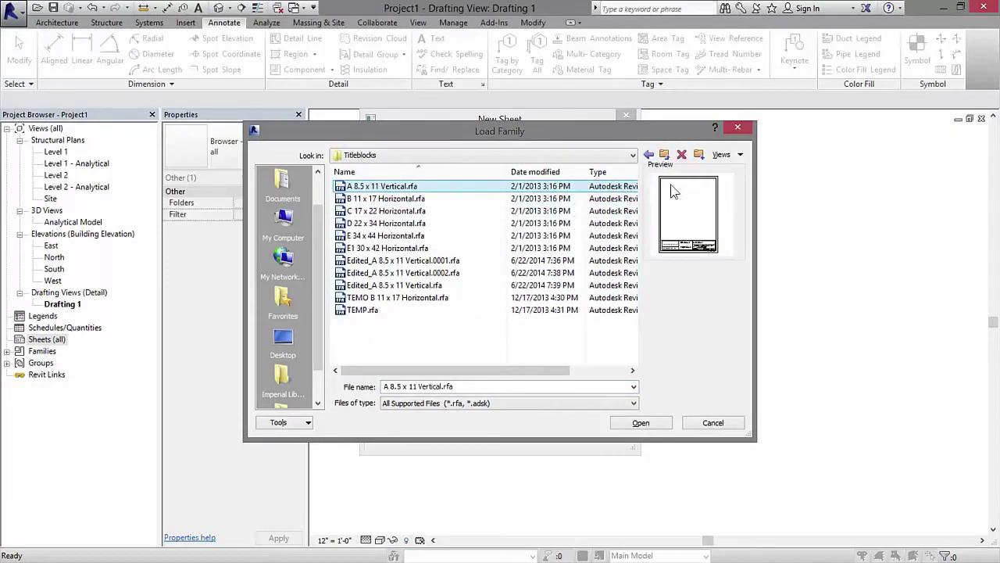
pyautogui.click(654, 422)
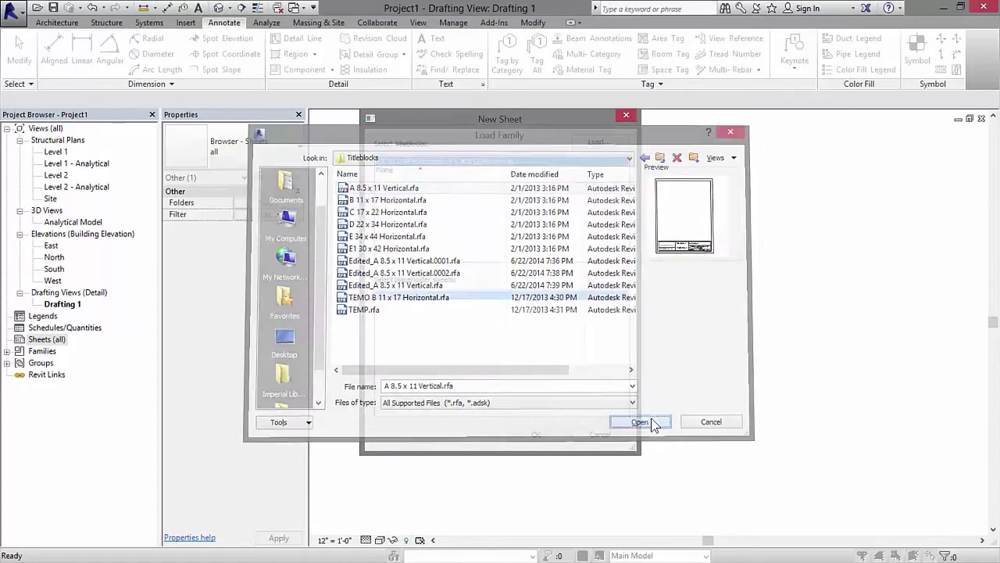
pyautogui.click(536, 435)
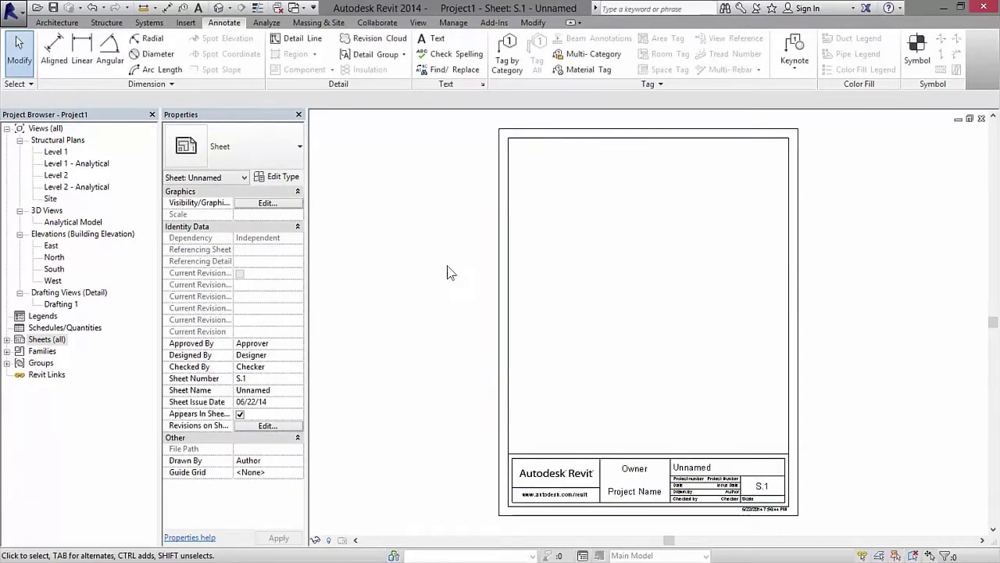
# Open the title block family for editing and delete all its title-area lines and labels
pyautogui.click(510, 288)
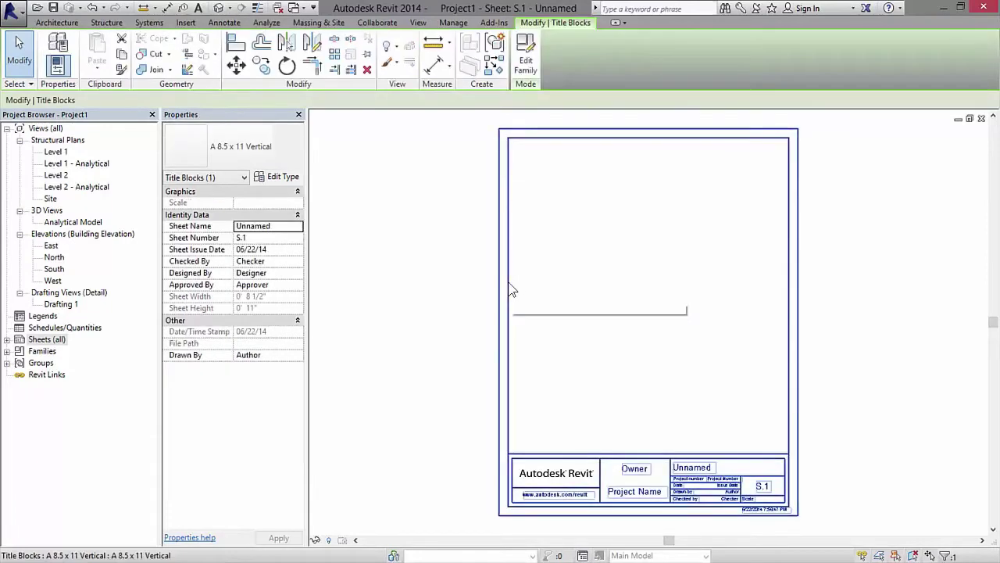
pyautogui.click(527, 51)
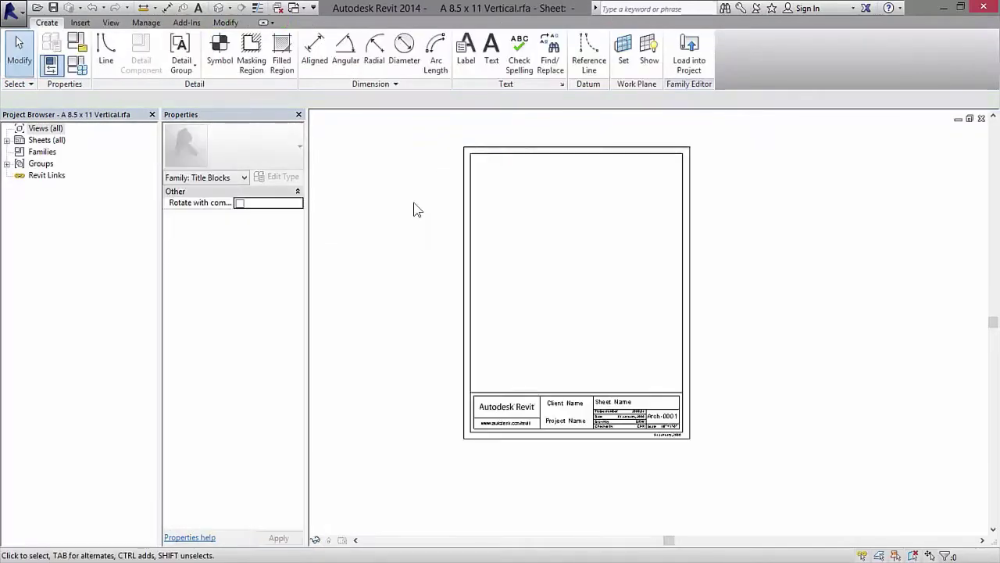
pyautogui.scroll(1, 526, 425)
pyautogui.moveTo(400, 283); pyautogui.dragTo(657, 402)
pyautogui.press('Delete')
pyautogui.scroll(1, 646, 469)
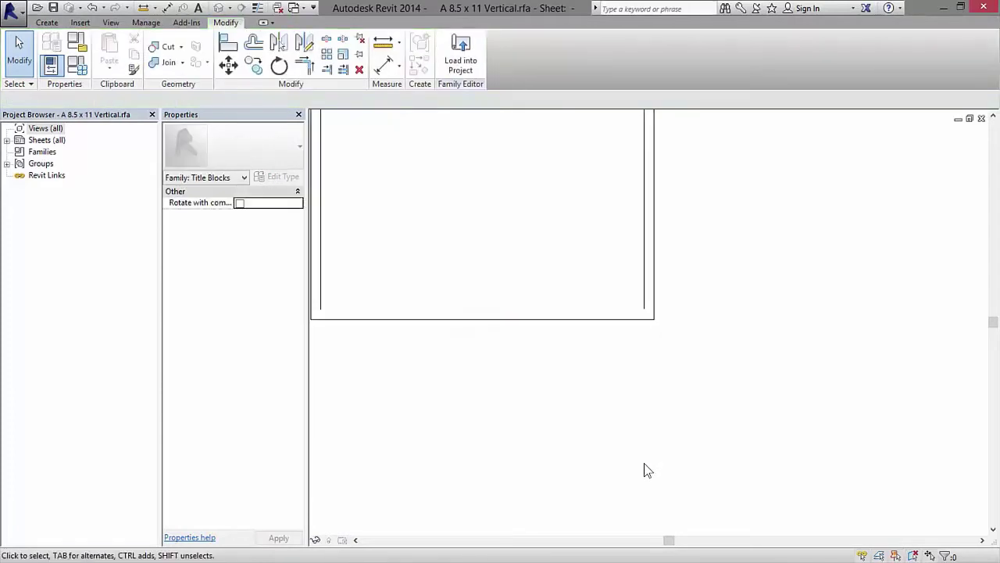
pyautogui.scroll(-1, 655, 487)
# Copy the top inner border line down to the bottom and load the family into the project
pyautogui.click(564, 139)
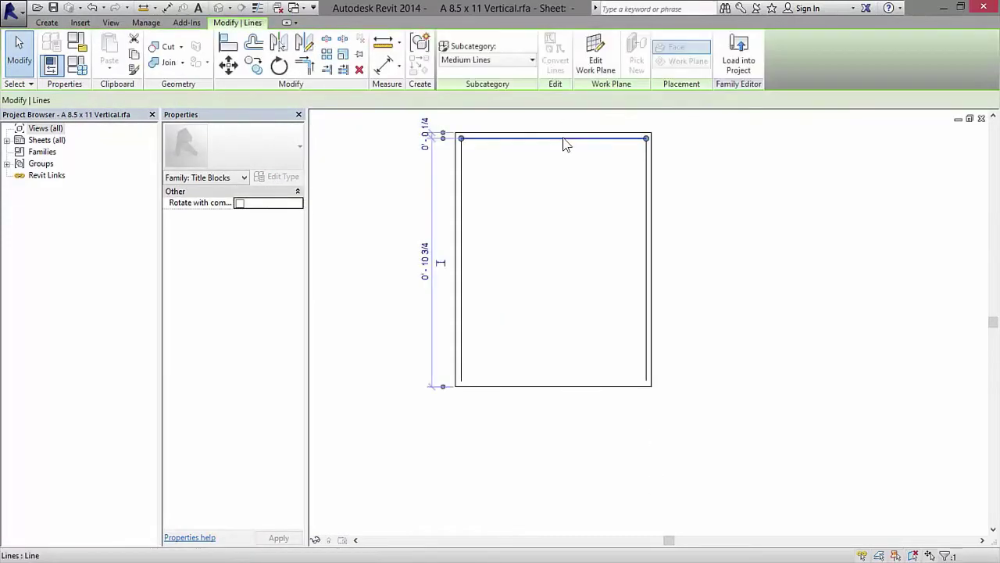
pyautogui.press('c')
pyautogui.press('o')
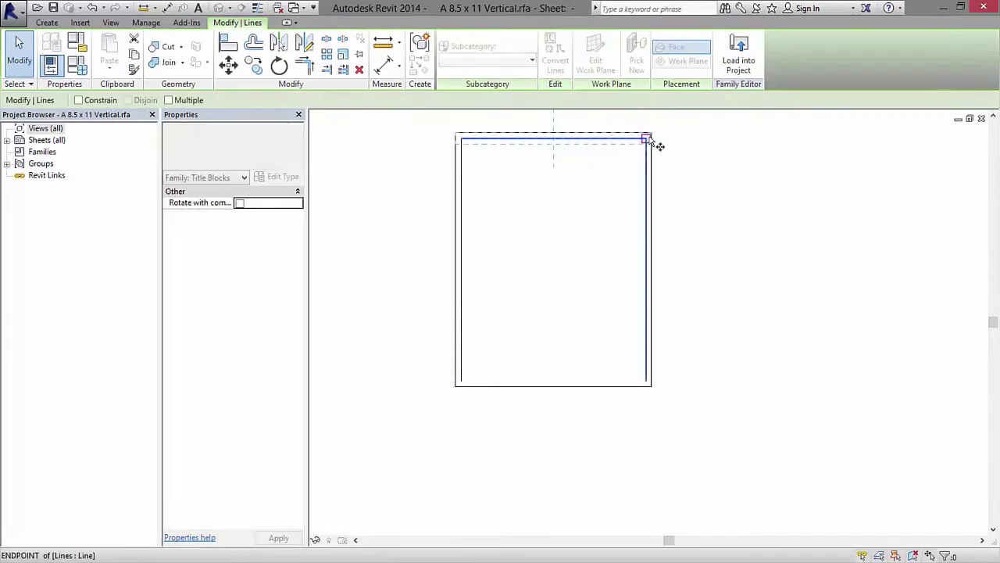
pyautogui.click(645, 139)
pyautogui.click(646, 381)
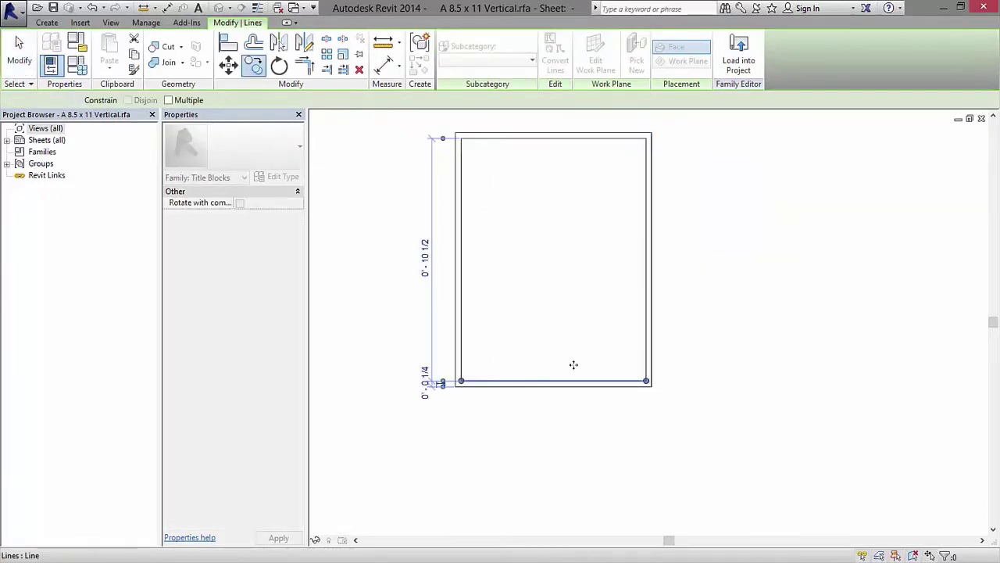
pyautogui.press('Escape')
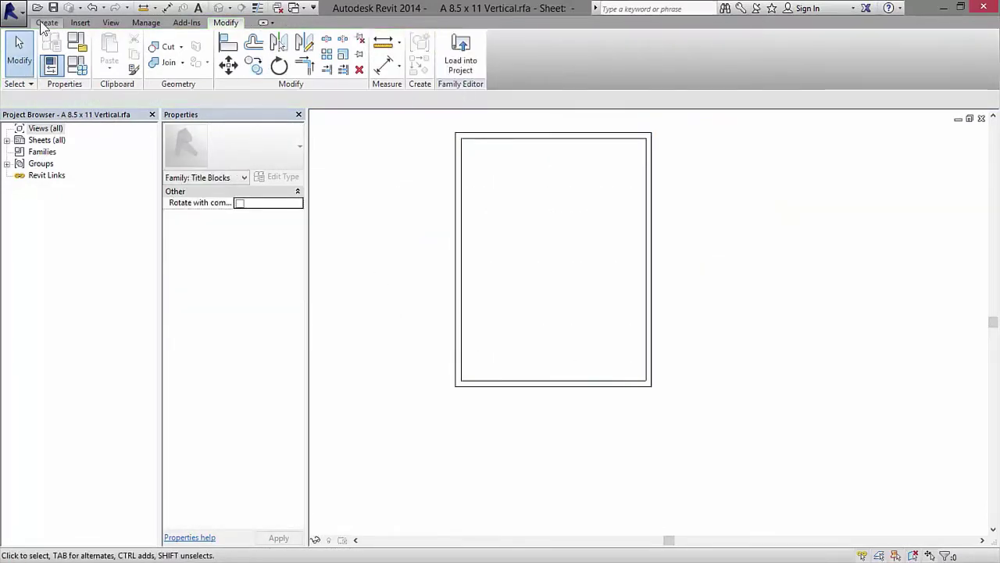
pyautogui.click(460, 48)
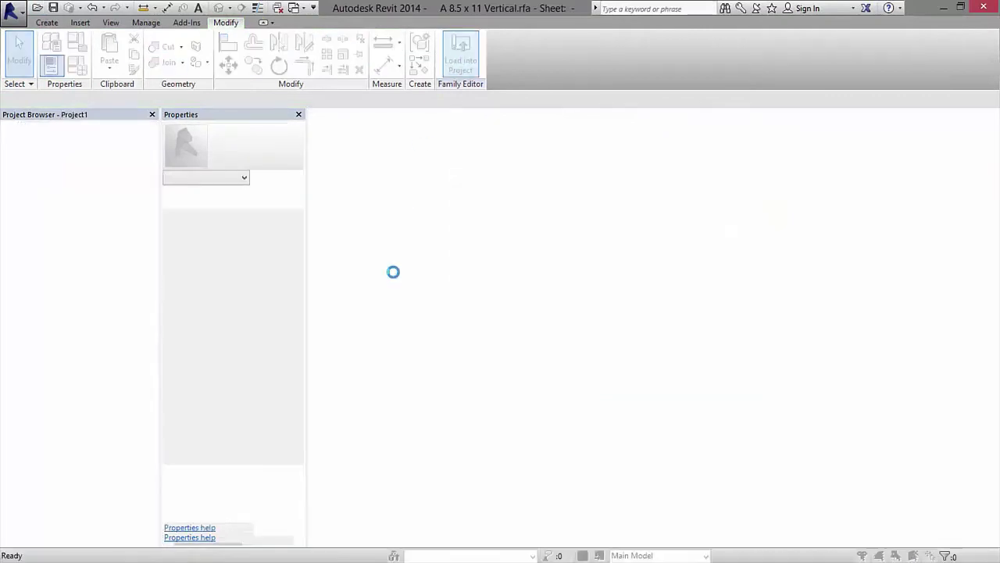
# Overwrite the existing title block, then place the Drafting 1 view on sheet S.1
pyautogui.click(438, 259)
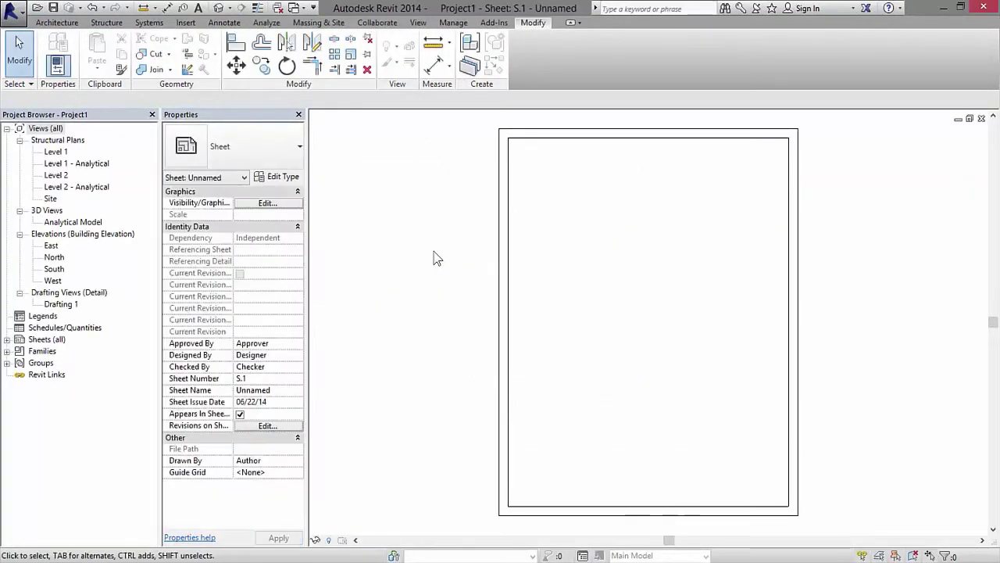
pyautogui.doubleClick(57, 305)
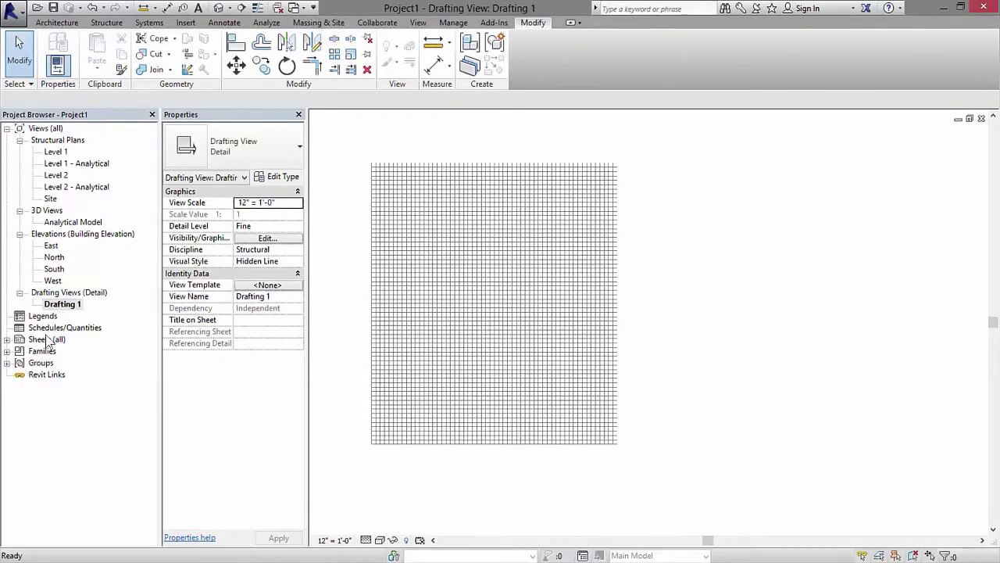
pyautogui.click(7, 340)
pyautogui.doubleClick(58, 351)
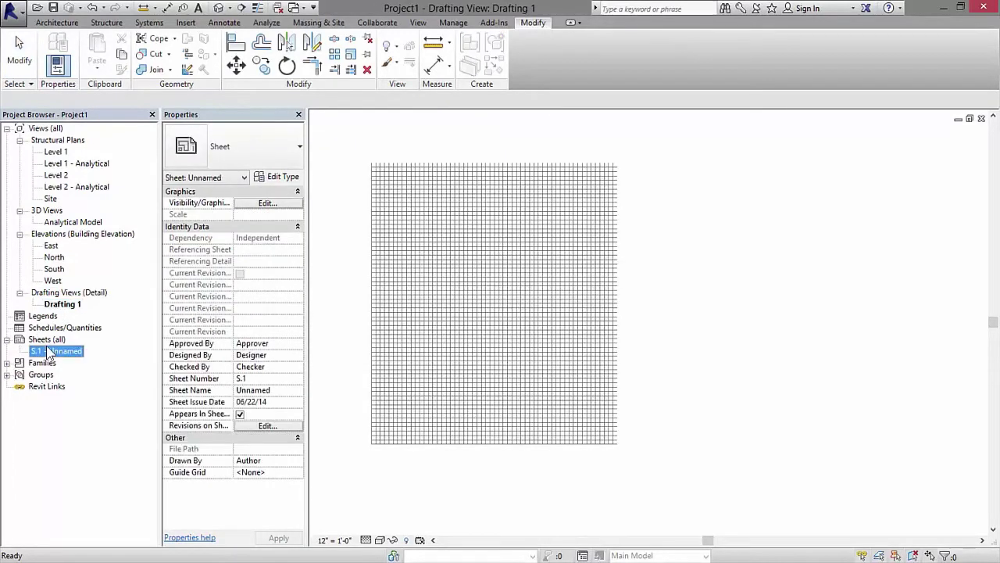
pyautogui.click(70, 305)
pyautogui.moveTo(72, 306); pyautogui.dragTo(625, 305)
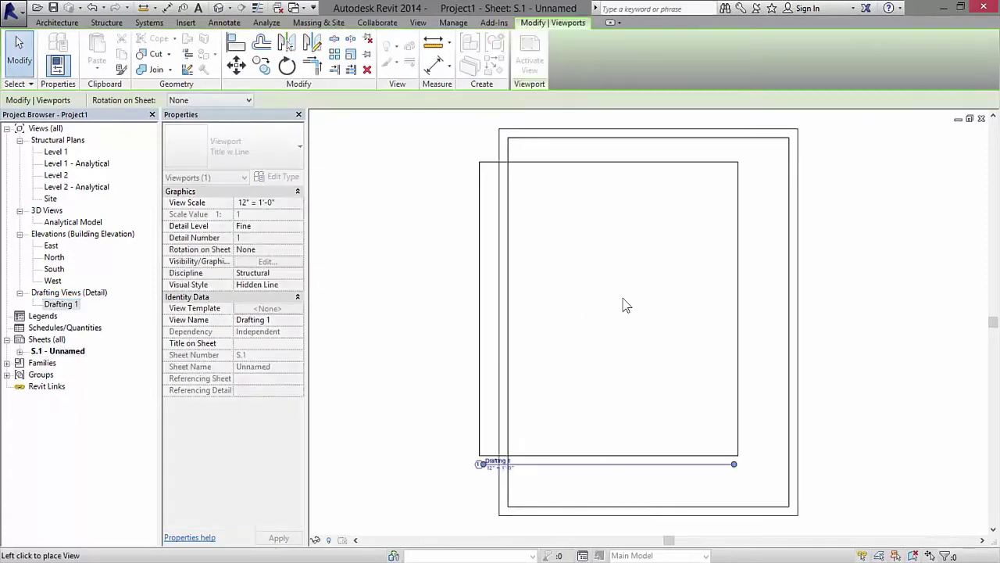
pyautogui.click(657, 337)
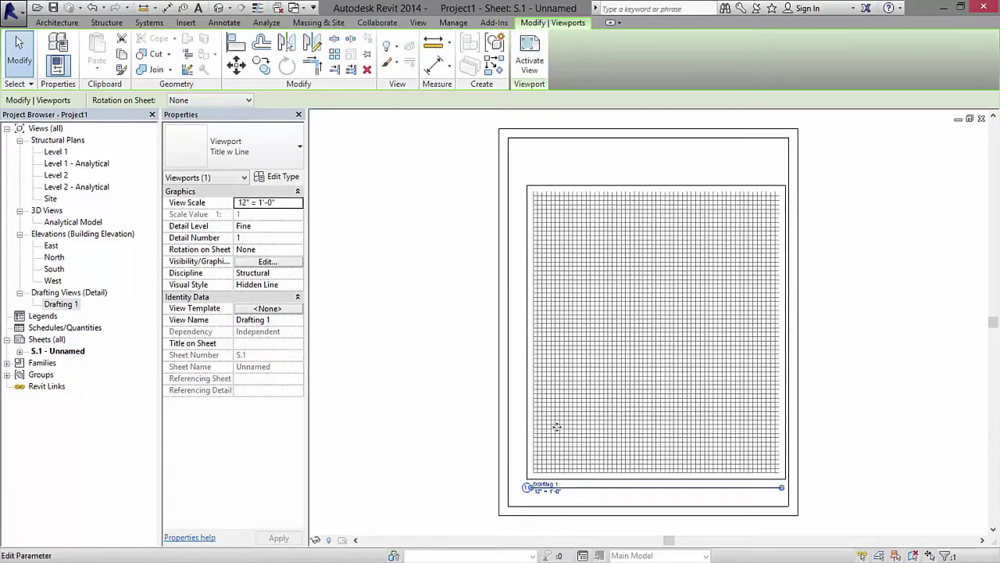
# Set the viewport type to No Title and move it slightly lower and left
pyautogui.click(225, 139)
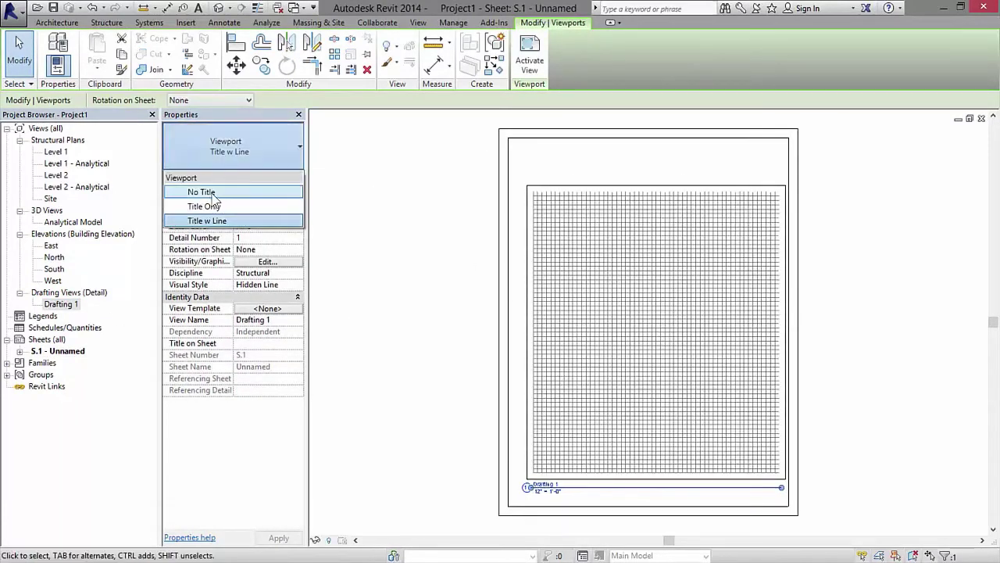
pyautogui.click(205, 193)
pyautogui.click(434, 270)
pyautogui.click(588, 301)
pyautogui.moveTo(588, 301); pyautogui.dragTo(580, 320)
pyautogui.click(396, 308)
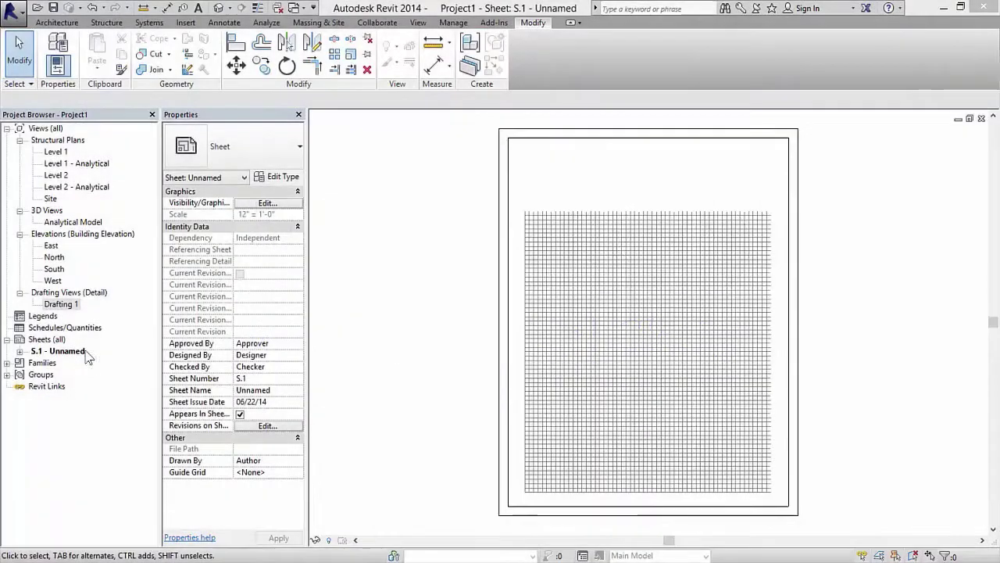
pyautogui.click(631, 284)
pyautogui.click(546, 159)
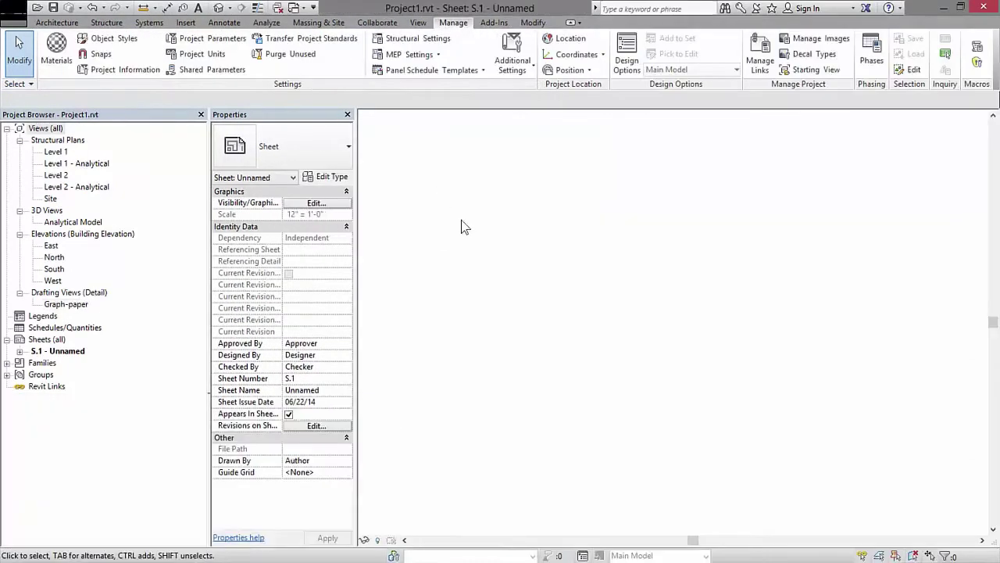
# Zoom in and out to inspect the graph-paper grid against the sheet border
pyautogui.scroll(-5, 457, 238)
pyautogui.scroll(3, 536, 397)
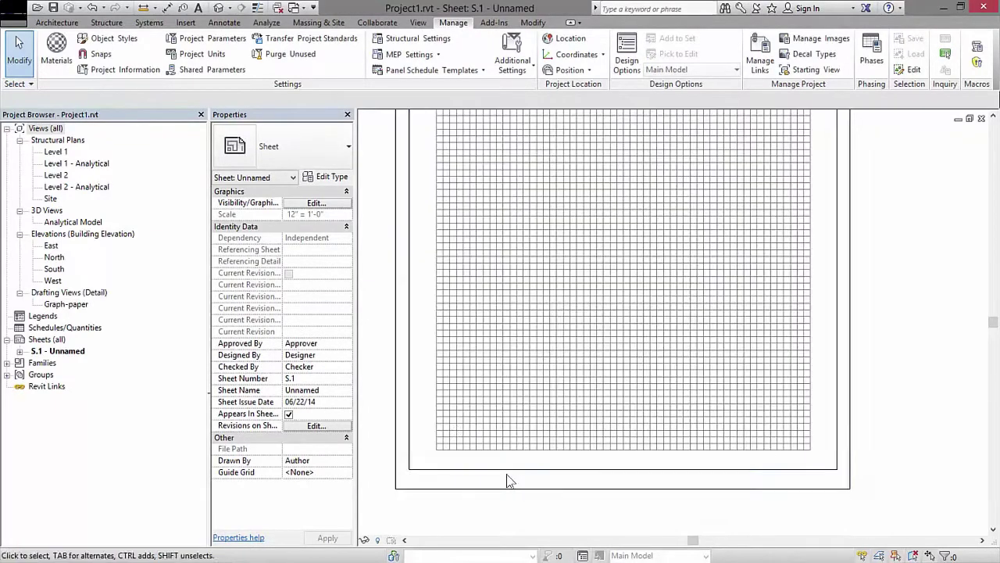
pyautogui.scroll(6, 476, 453)
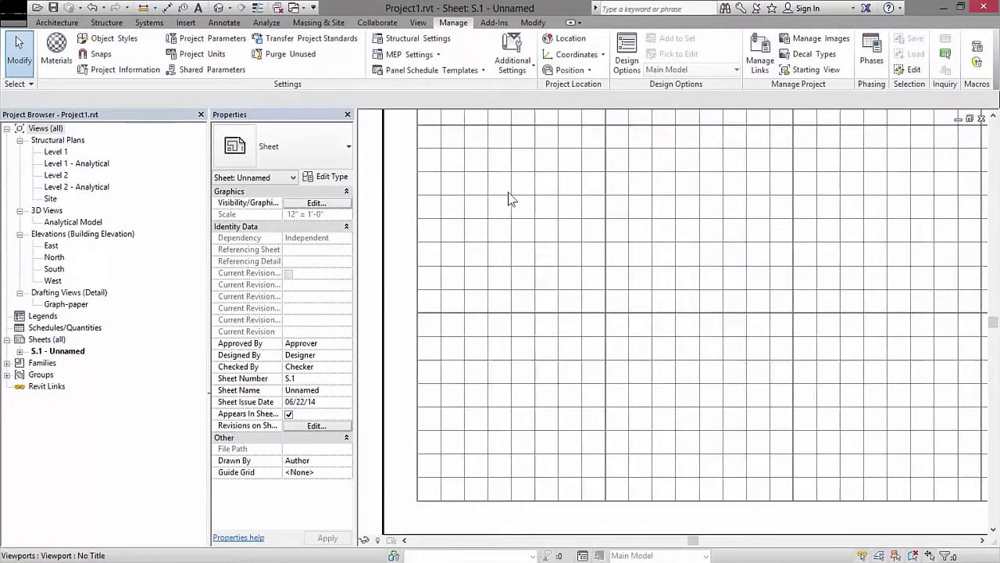
pyautogui.scroll(1, 478, 348)
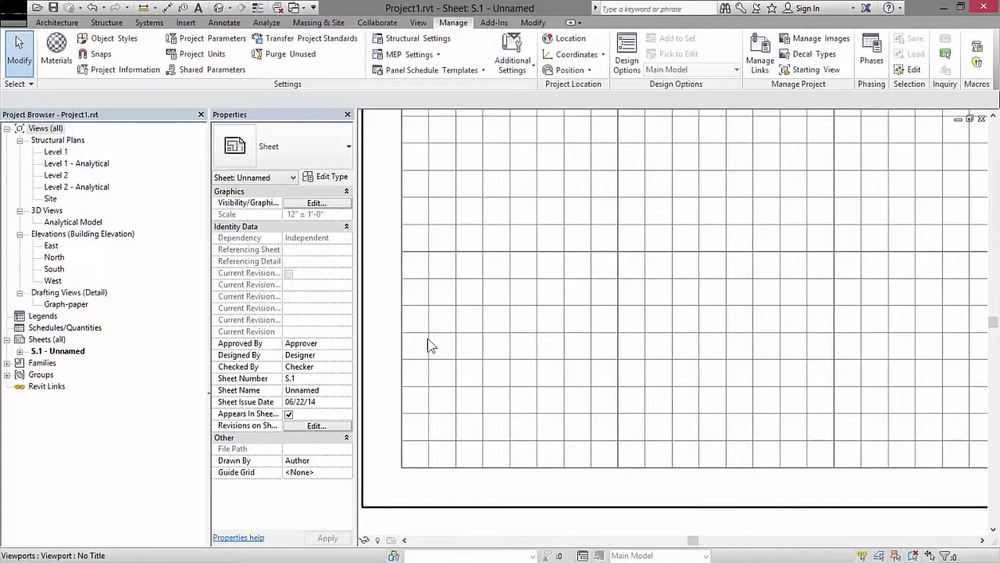
pyautogui.scroll(-4, 428, 346)
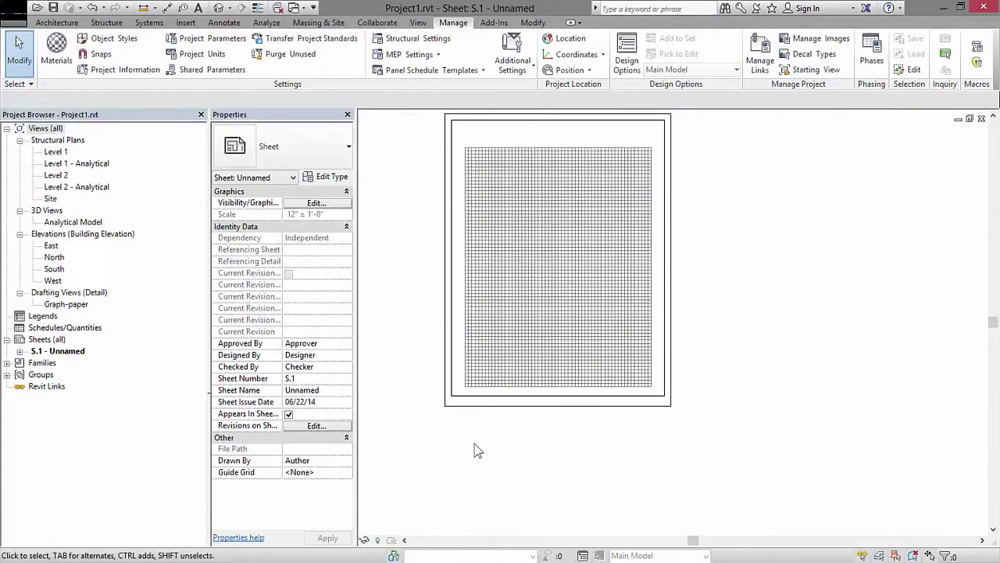
pyautogui.scroll(3, 458, 455)
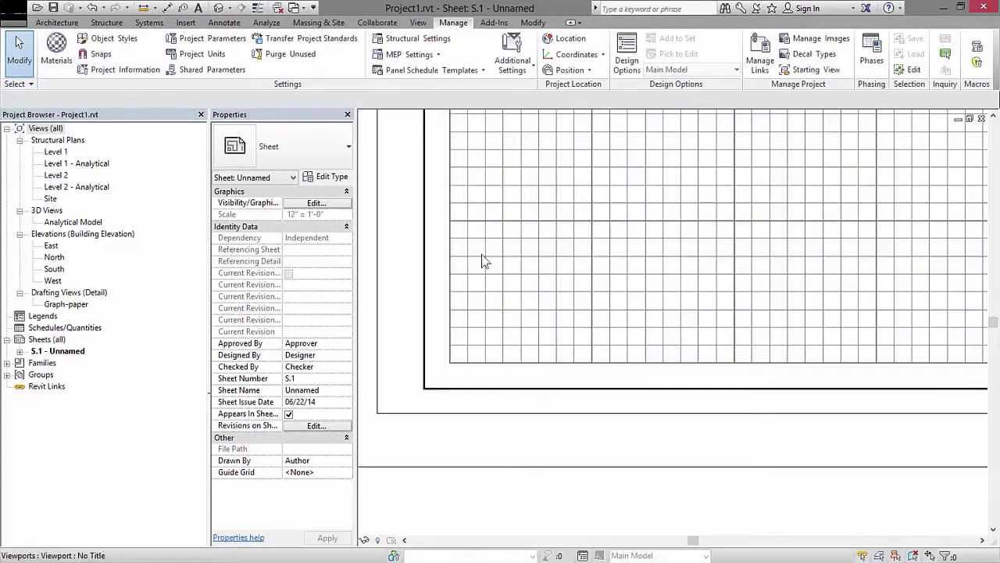
pyautogui.scroll(2, 482, 233)
pyautogui.scroll(2, 478, 238)
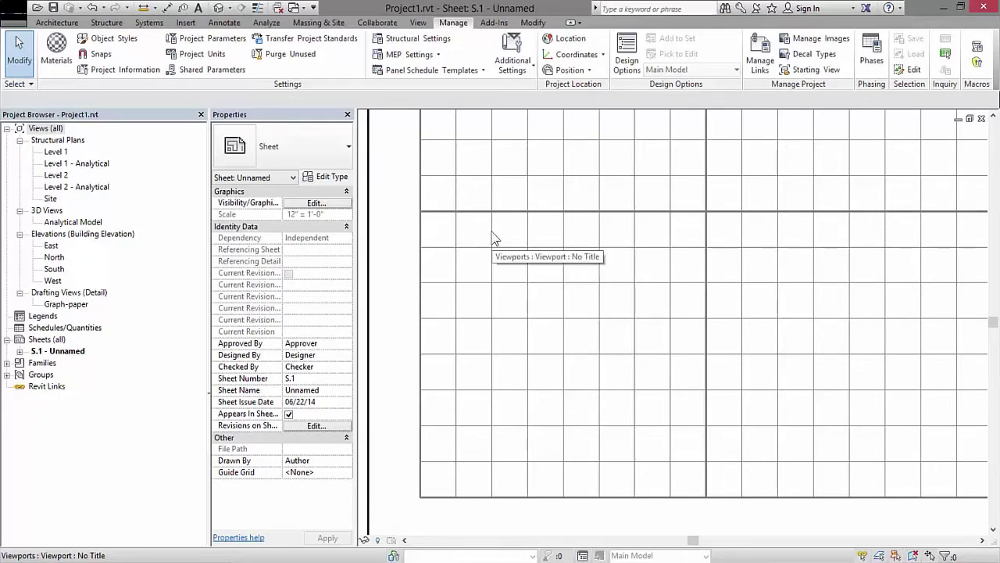
pyautogui.scroll(-5, 487, 263)
pyautogui.scroll(-4, 536, 437)
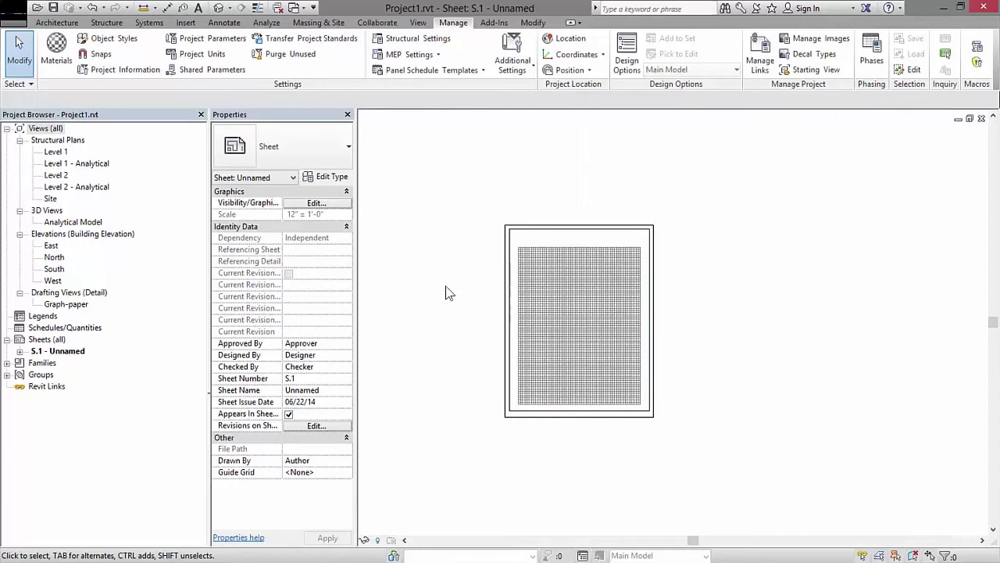
pyautogui.scroll(1, 449, 293)
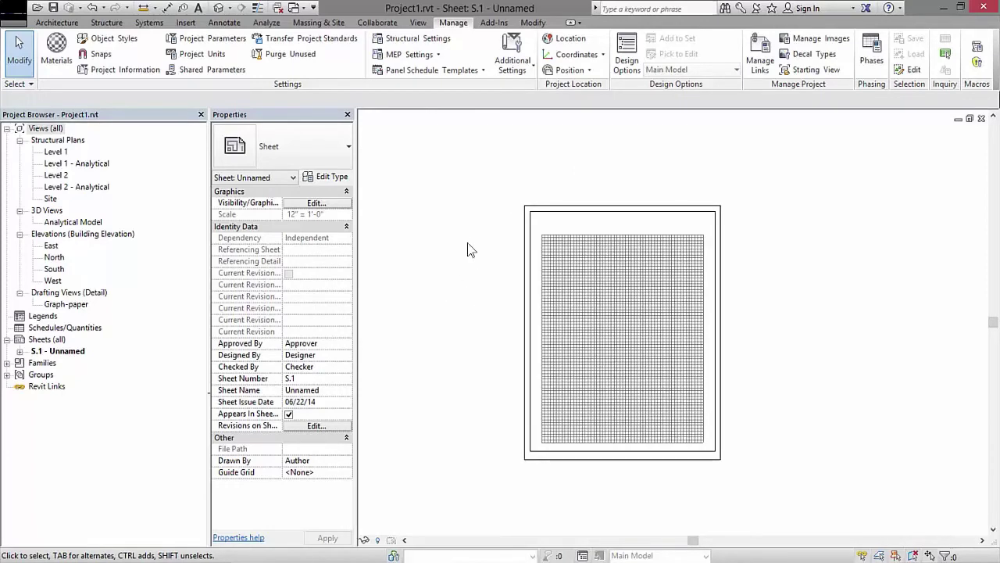
pyautogui.scroll(6, 468, 246)
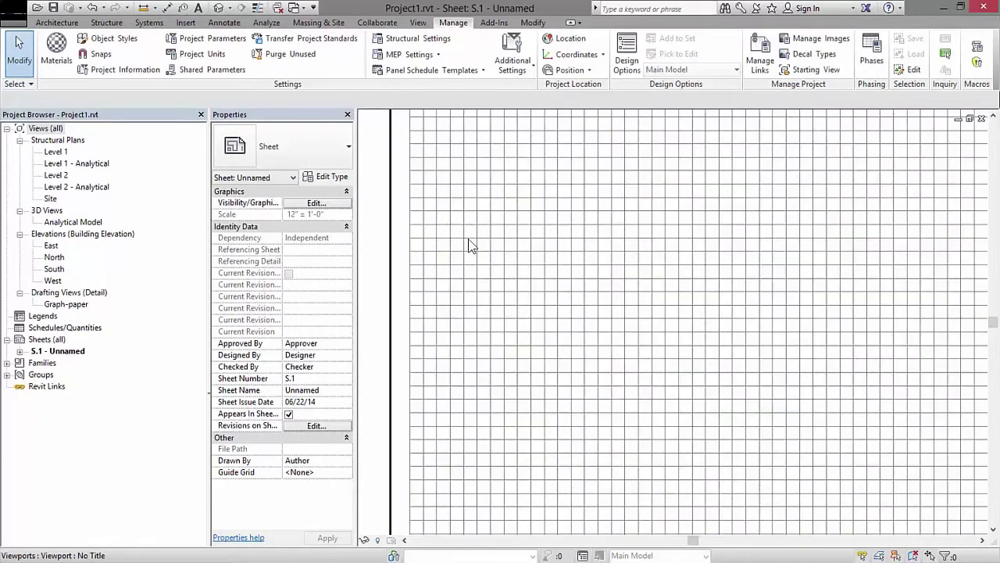
pyautogui.scroll(2, 469, 244)
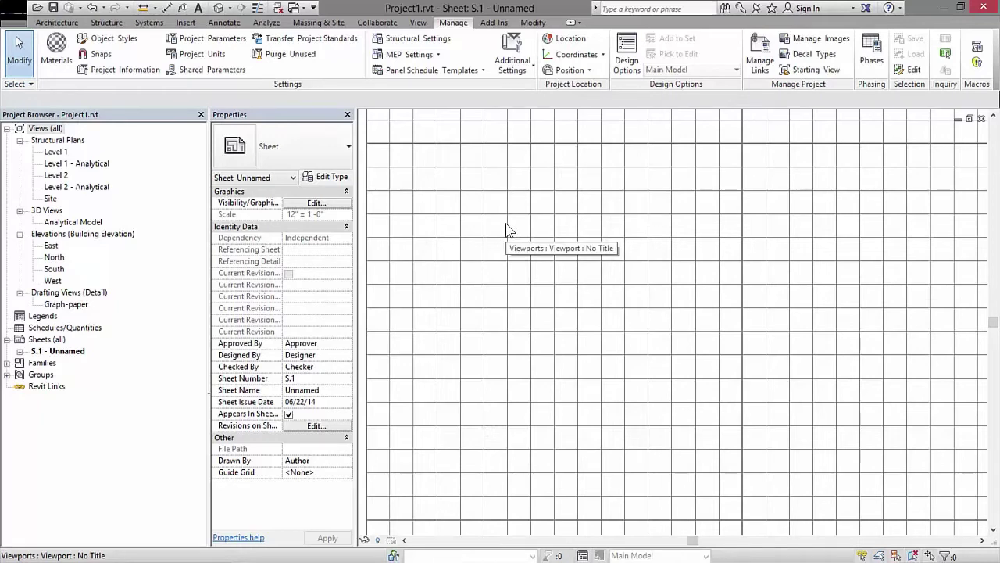
pyautogui.scroll(-3, 508, 223)
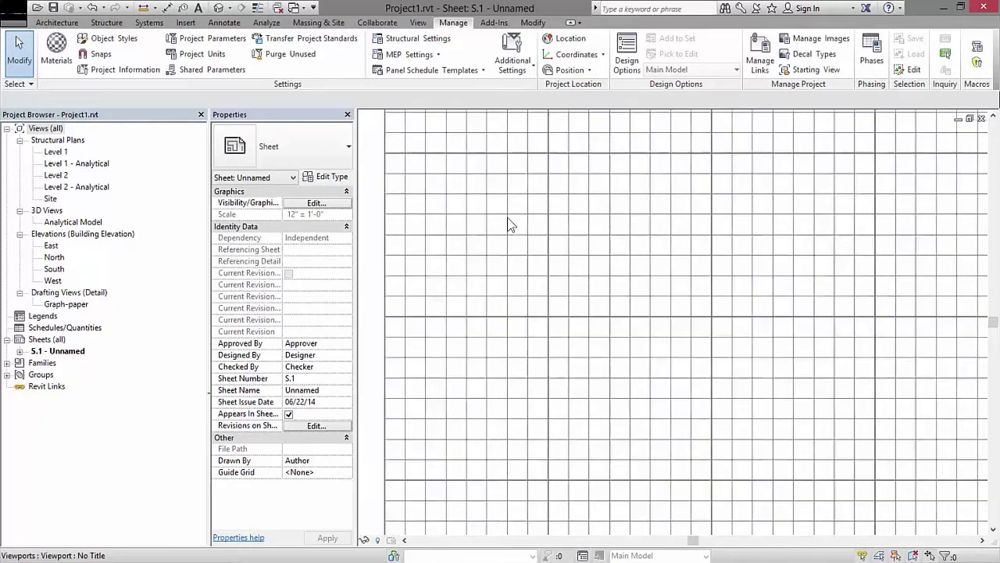
pyautogui.scroll(-4, 469, 222)
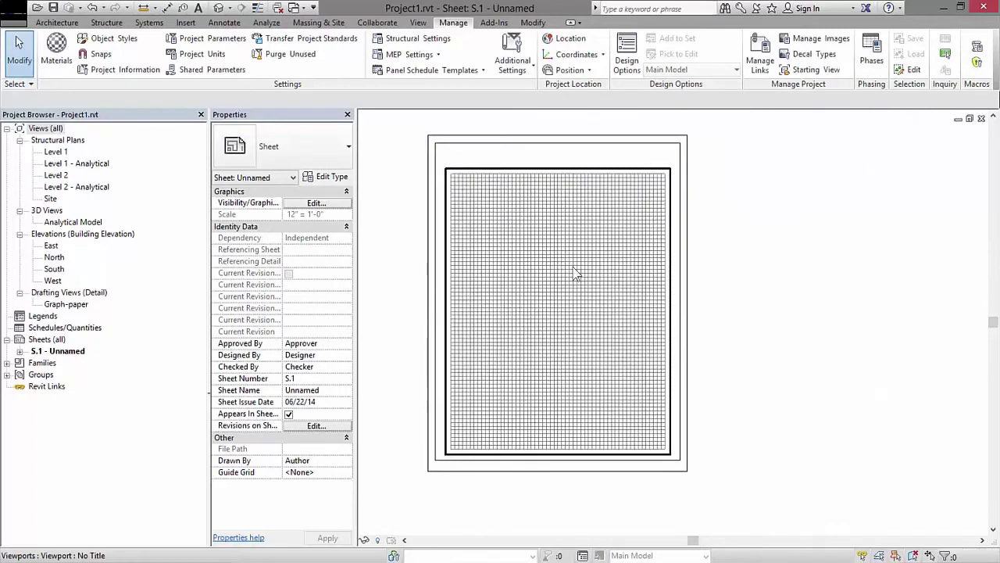
# Nudge the graph-paper viewport one step right and one step down
pyautogui.click(647, 318)
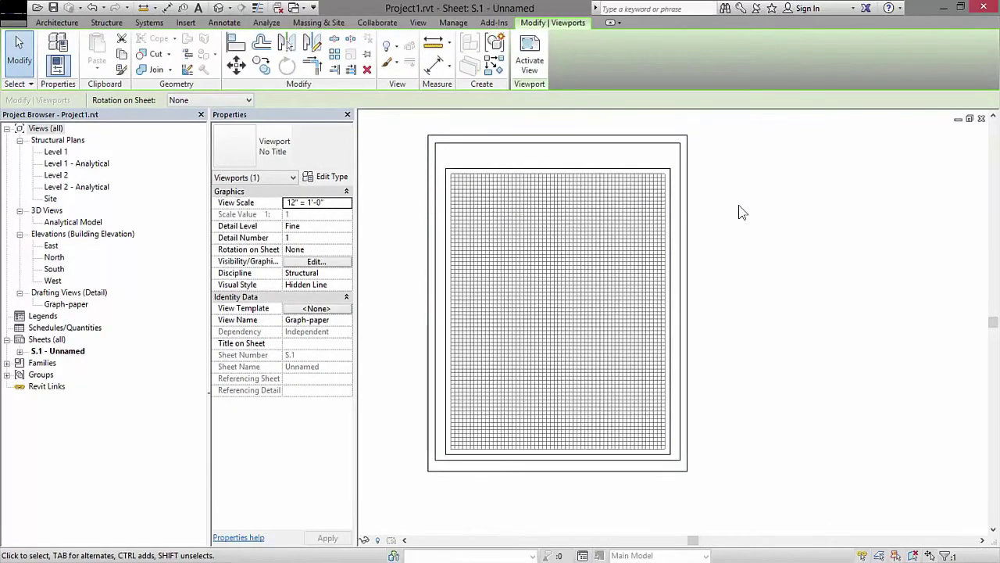
pyautogui.press('Right')
pyautogui.press('Right')
pyautogui.press('Right')
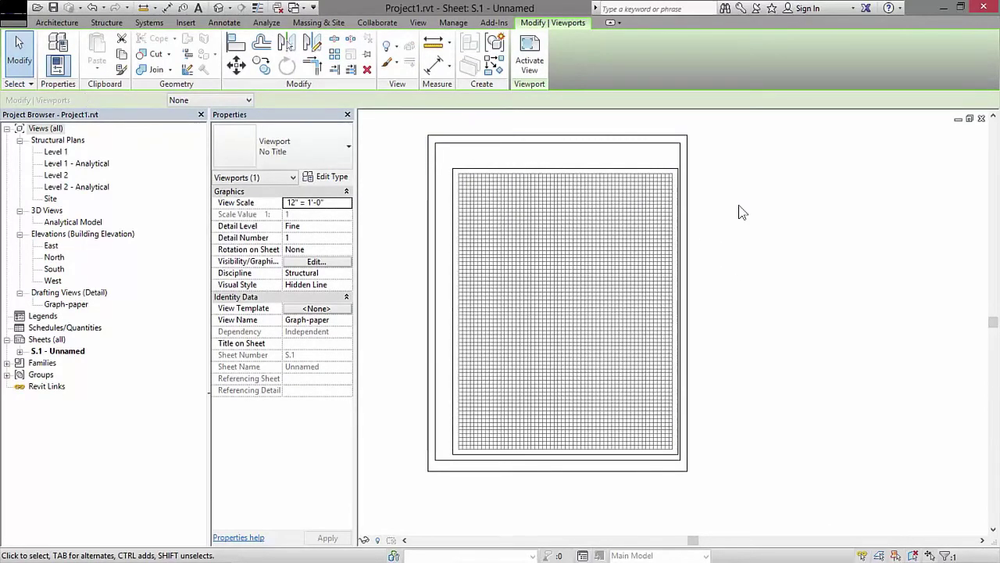
pyautogui.press('Down')
pyautogui.press('Down')
pyautogui.click(741, 211)
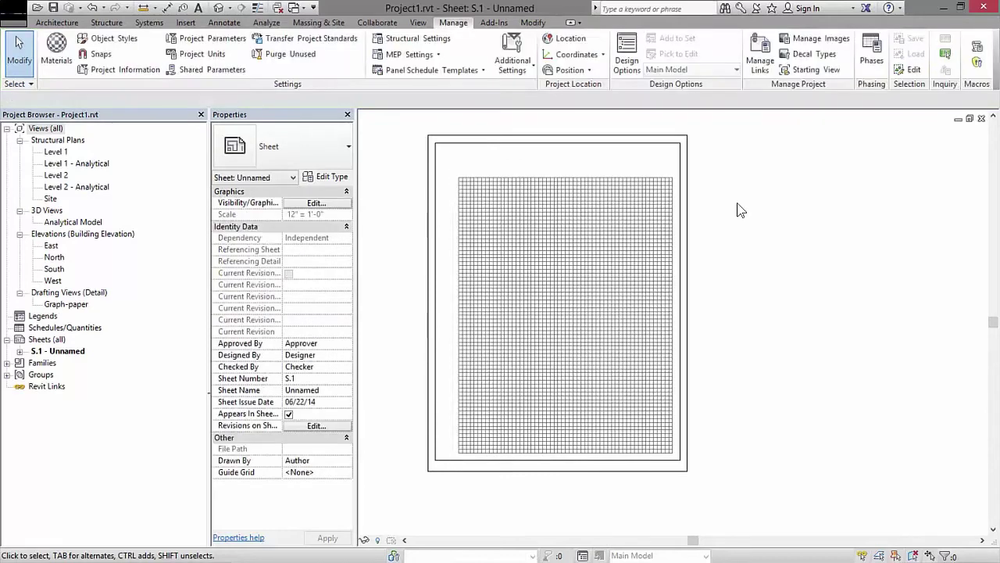